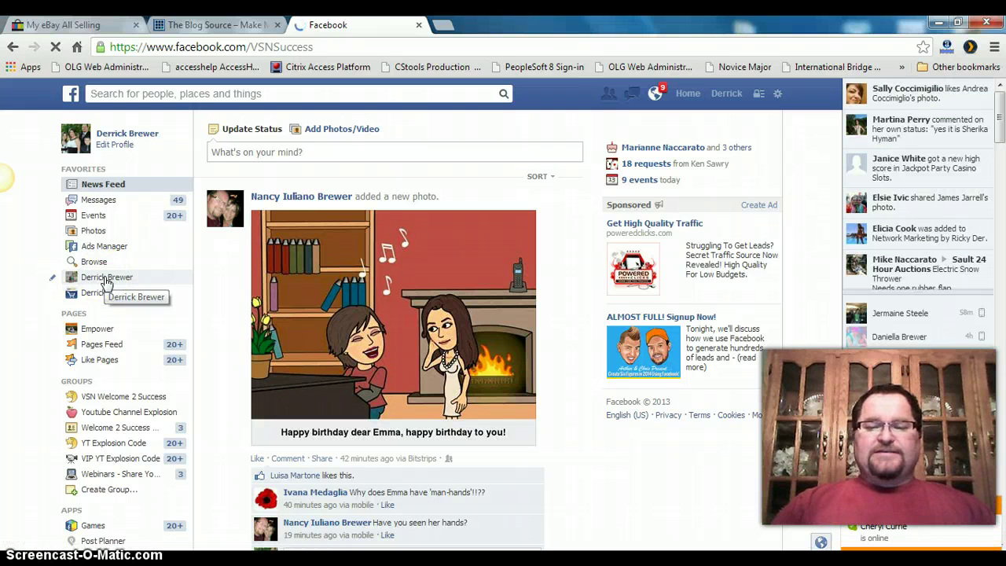
Open the Page and scroll its timeline down to the boosted 'Well its official' video post.
left_click(107, 281)
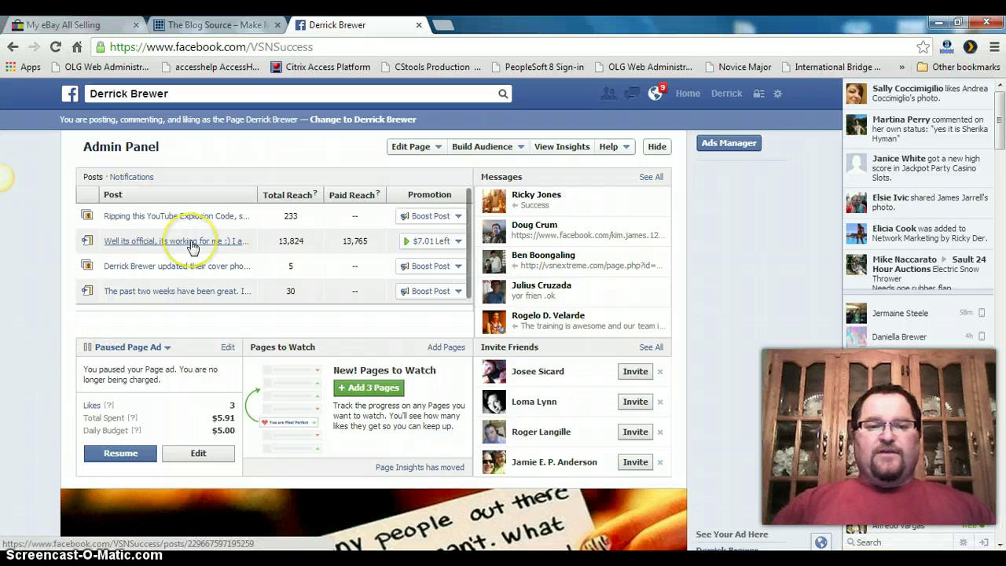
scroll(40, 343, "down", 3)
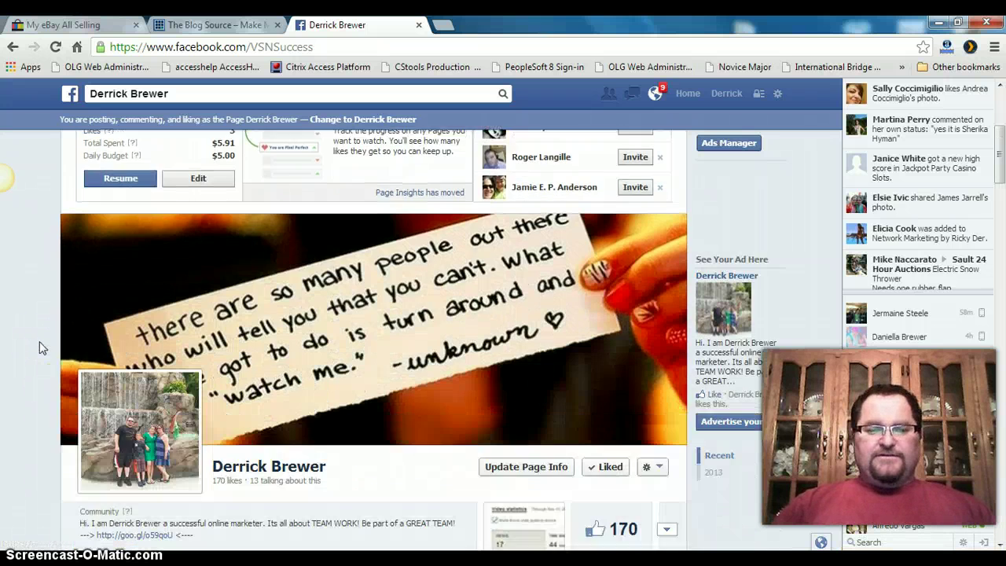
scroll(40, 345, "down", 3)
scroll(39, 346, "down", 2)
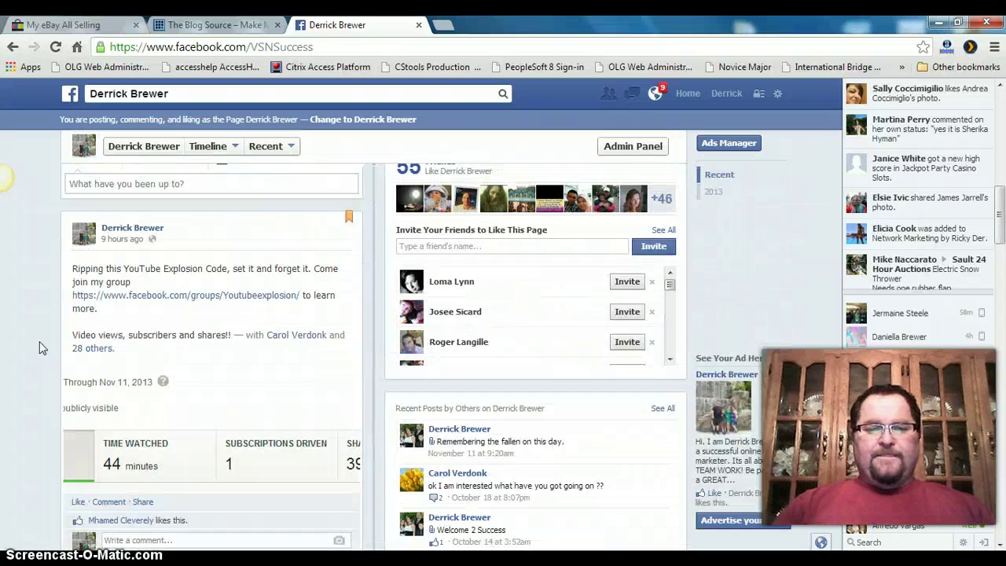
scroll(39, 345, "down", 4)
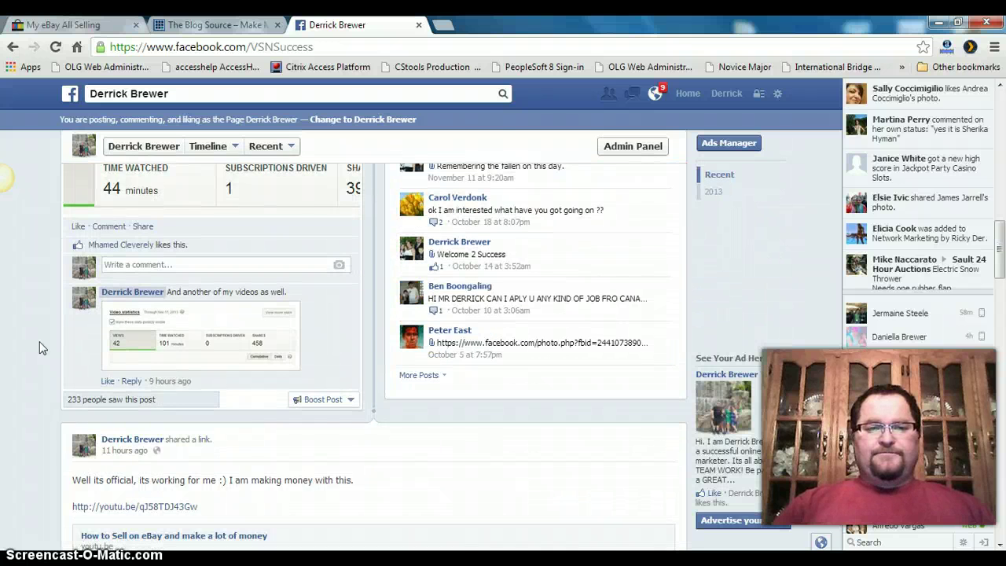
scroll(39, 340, "down", 3)
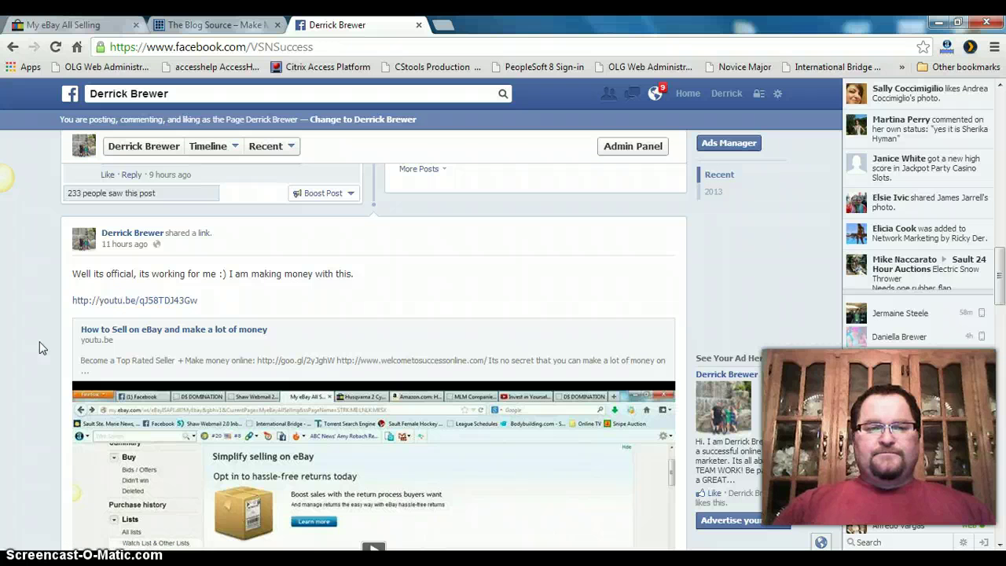
scroll(39, 341, "down", 1)
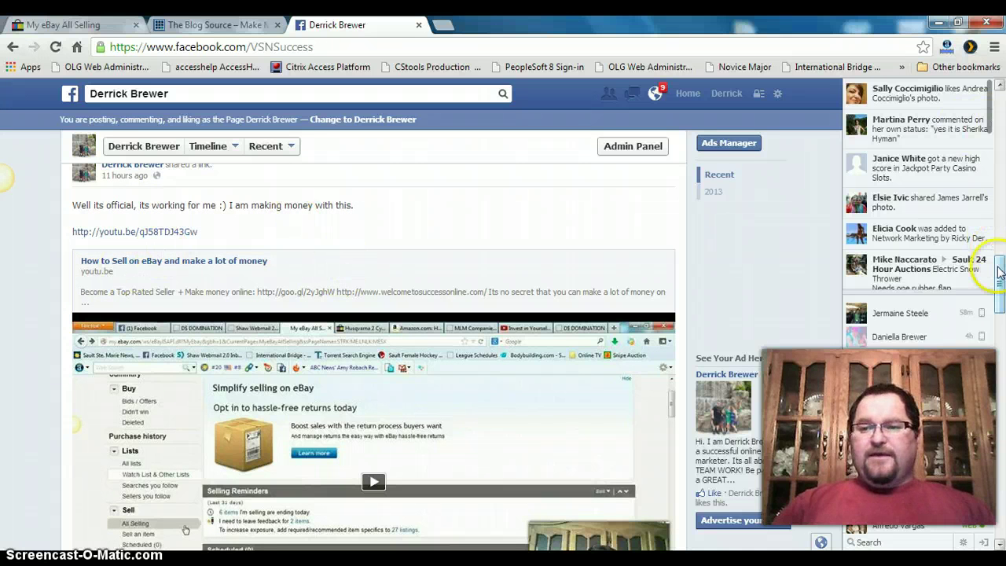
left_click_drag(997, 269, 997, 284)
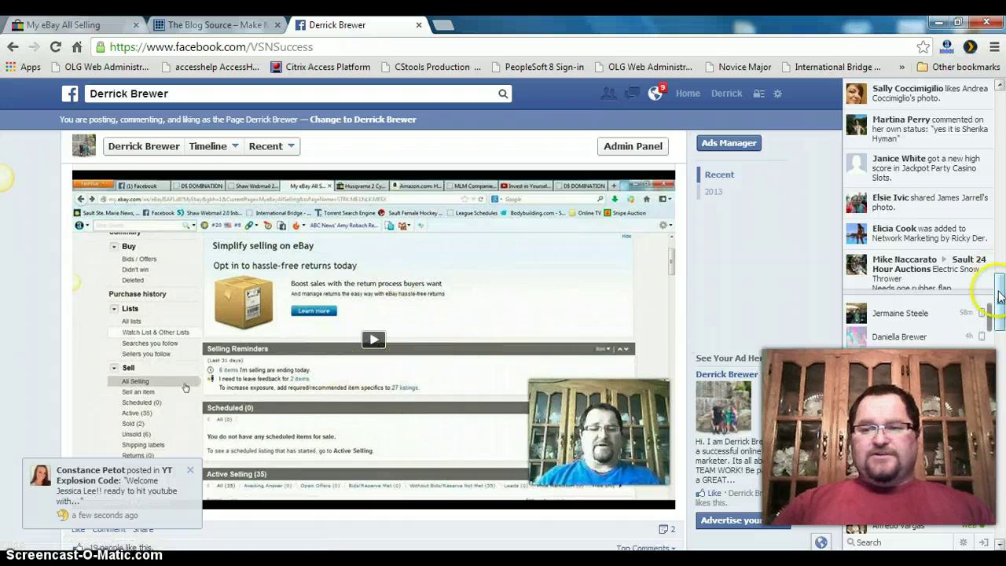
left_click_drag(998, 298, 1000, 328)
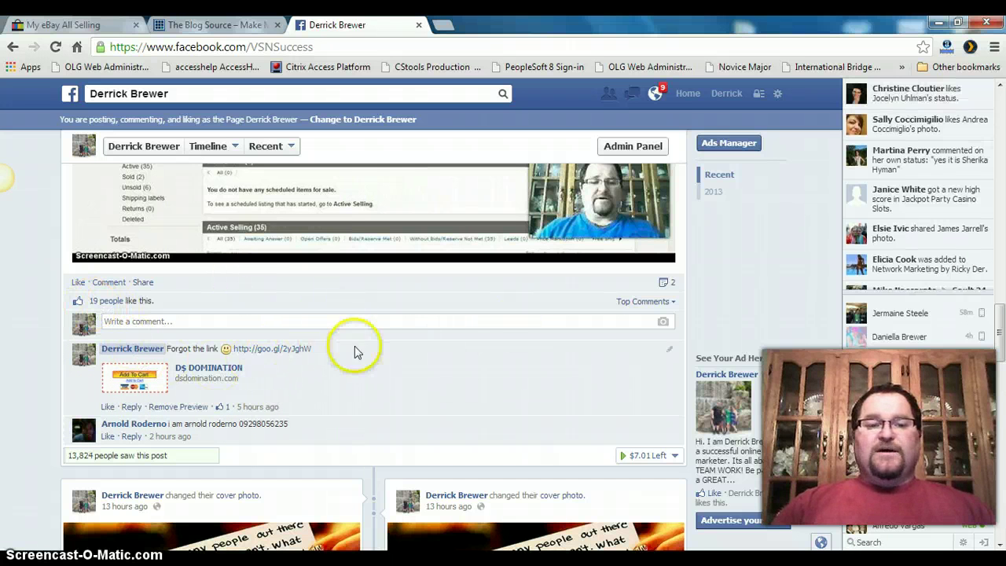
Scroll the Page timeline to the unboosted '$20 for 5 minutes work' post, seen by 32 people.
scroll(354, 352, "up", 1)
scroll(355, 347, "up", 4)
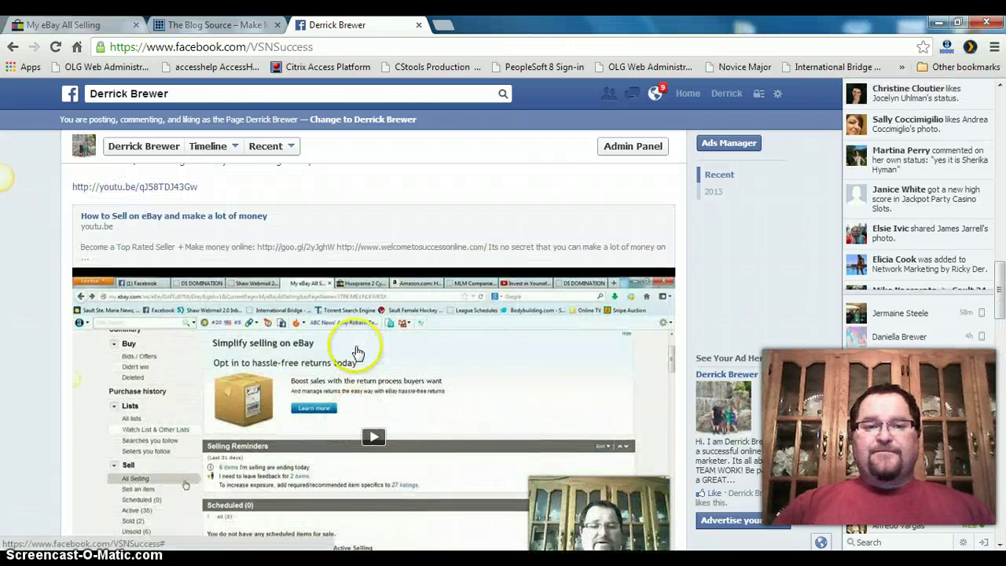
scroll(356, 352, "up", 3)
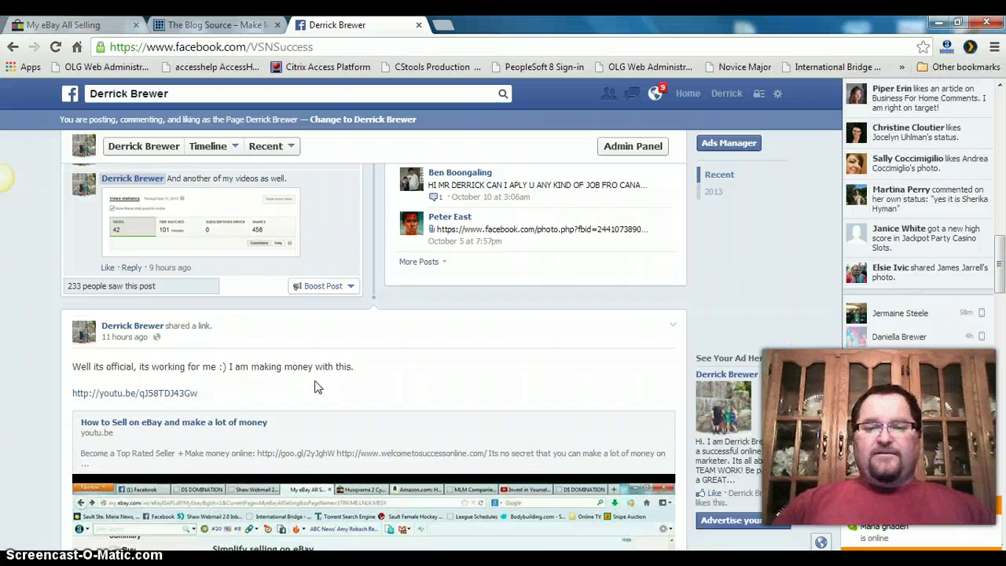
scroll(316, 386, "down", 6)
scroll(449, 419, "down", 3)
scroll(448, 419, "down", 4)
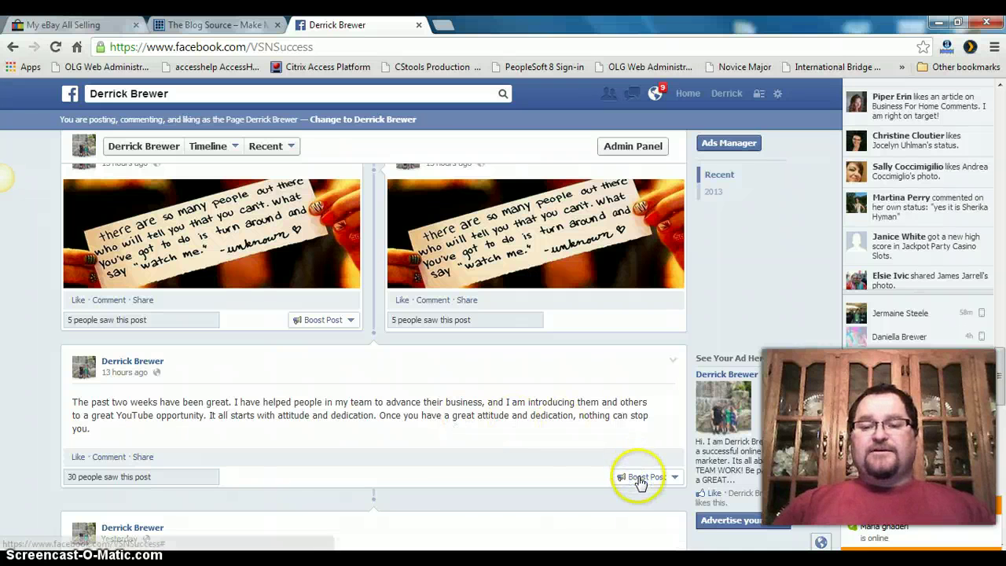
scroll(183, 415, "down", 5)
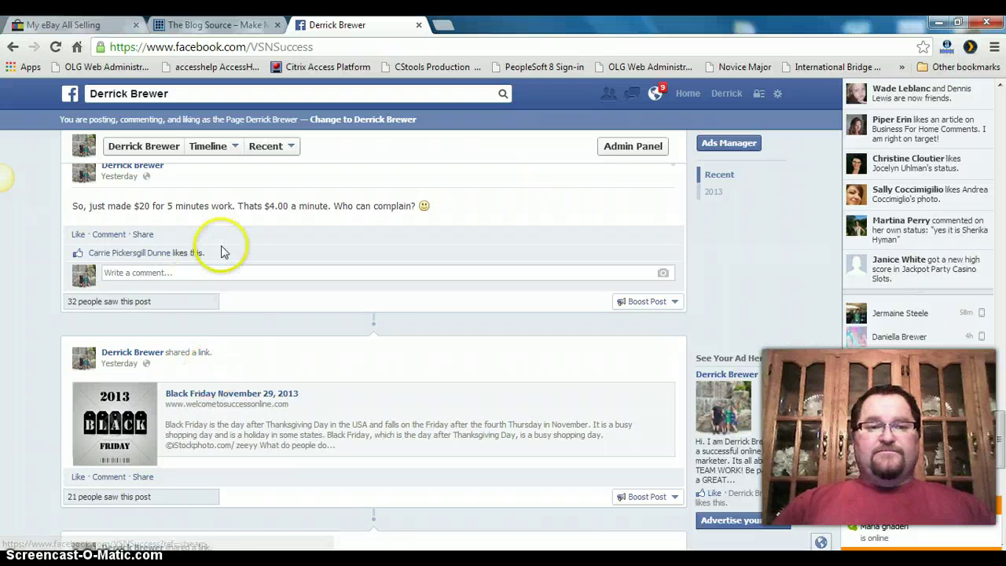
scroll(220, 249, "up", 1)
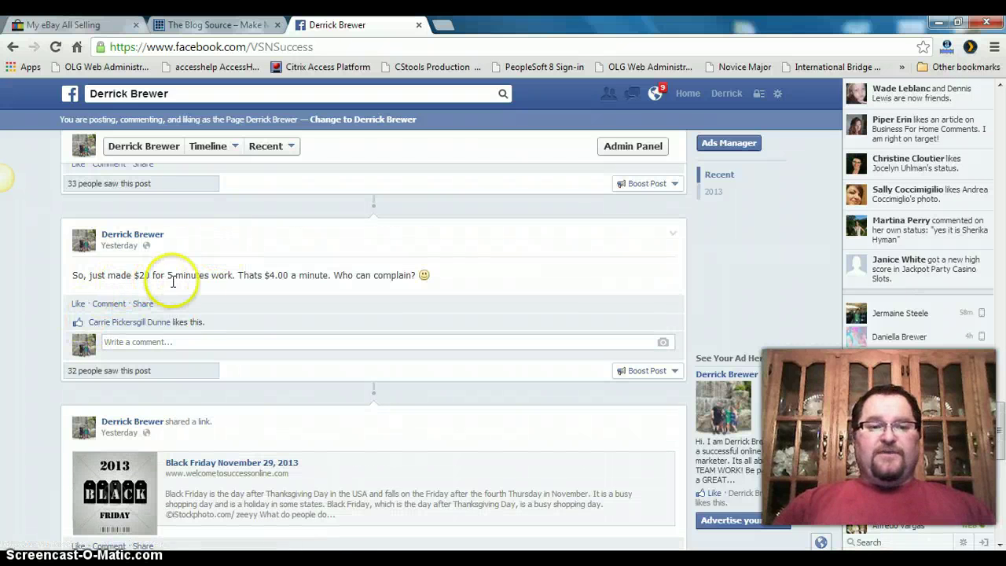
Start boosting the '$20' post and lower its maximum budget from $100 to $15.
left_click(640, 371)
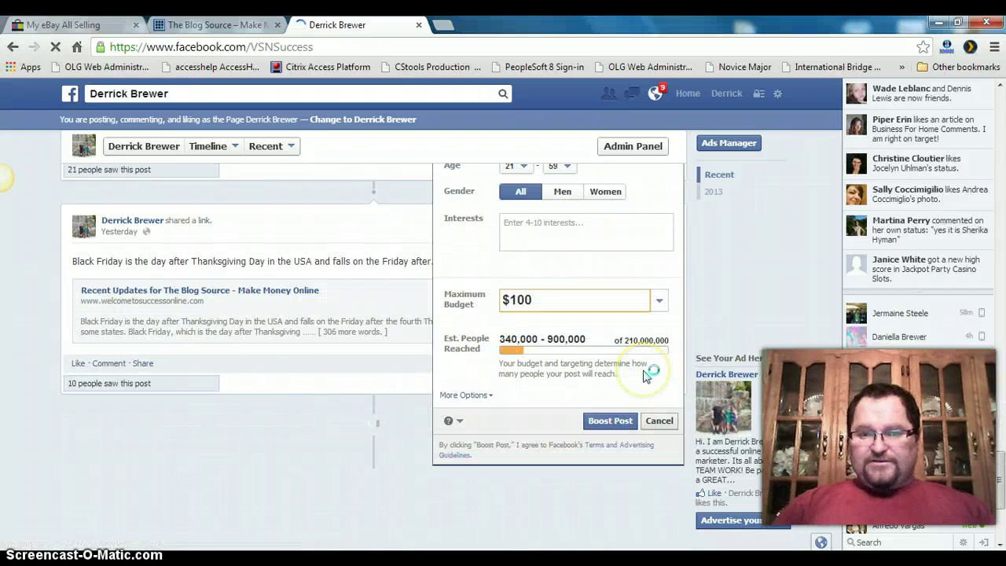
left_click(660, 302)
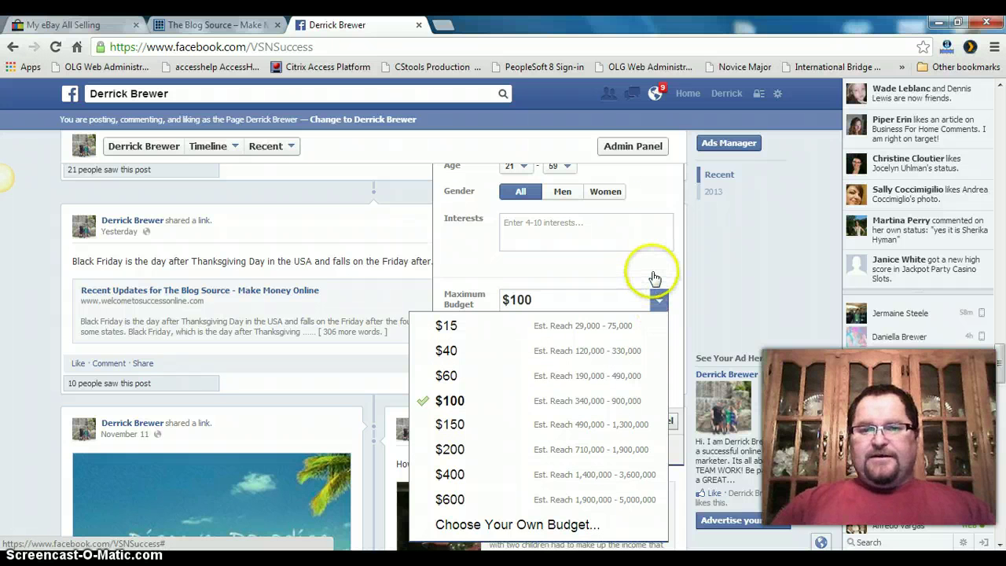
left_click(572, 301)
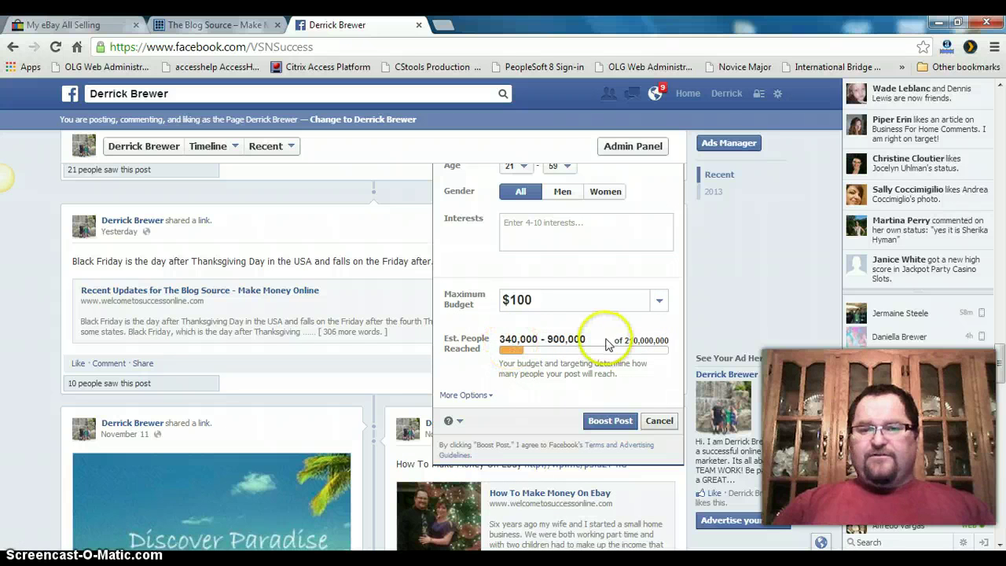
left_click(662, 306)
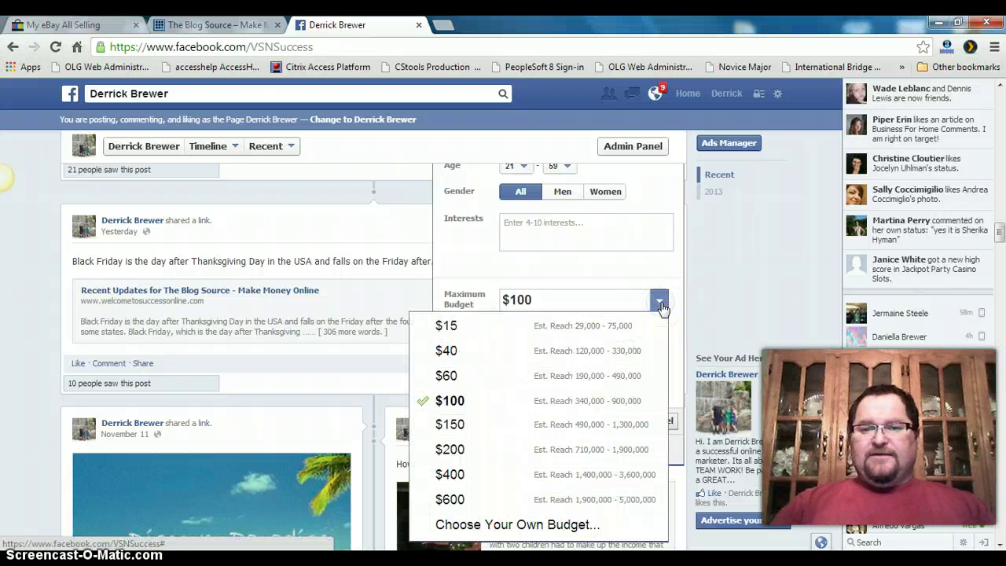
left_click(446, 330)
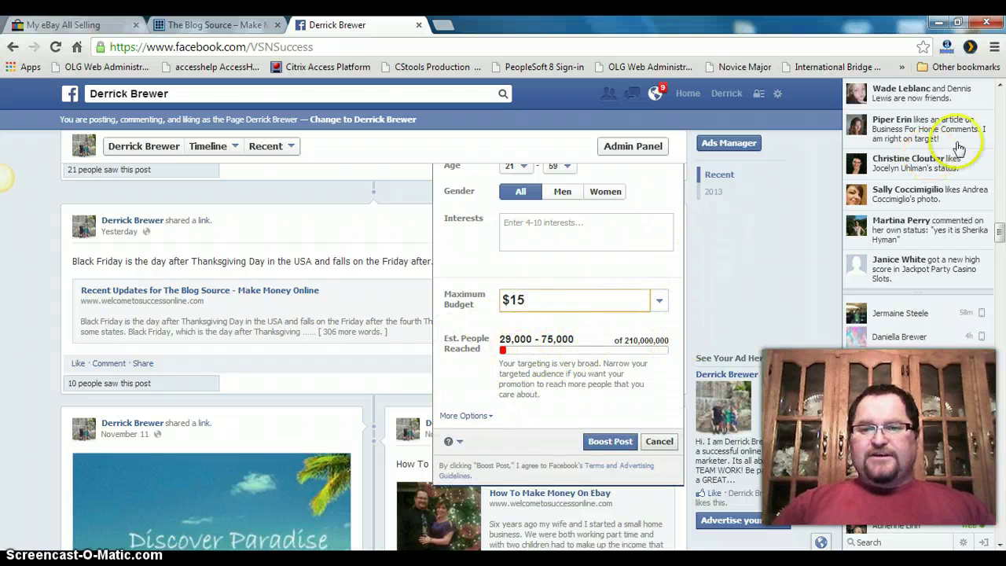
Remove Australia from the targeted countries, leaving Canada and the United States, and keep minimum age 21.
left_click_drag(999, 232, 1000, 226)
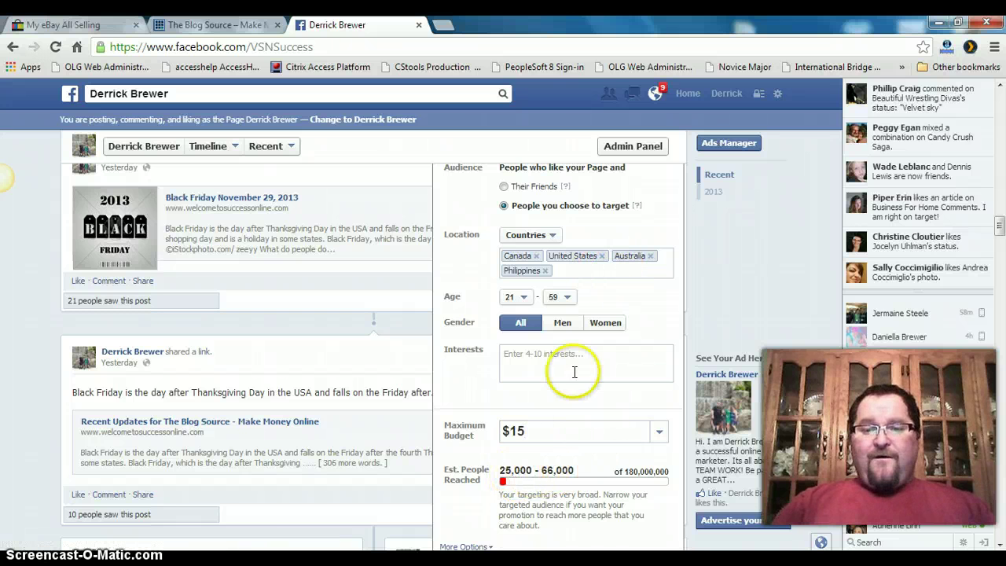
left_click(651, 256)
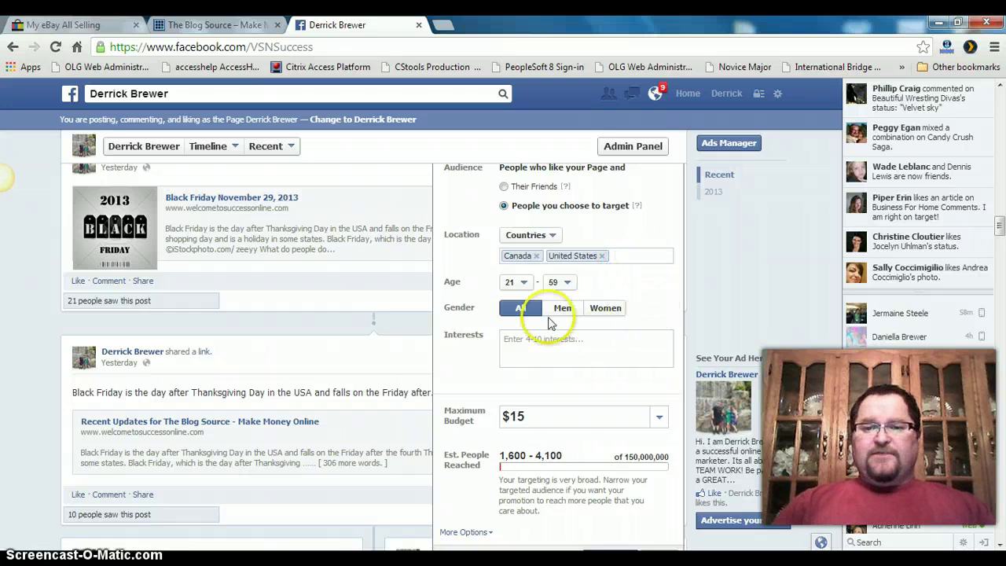
left_click(524, 283)
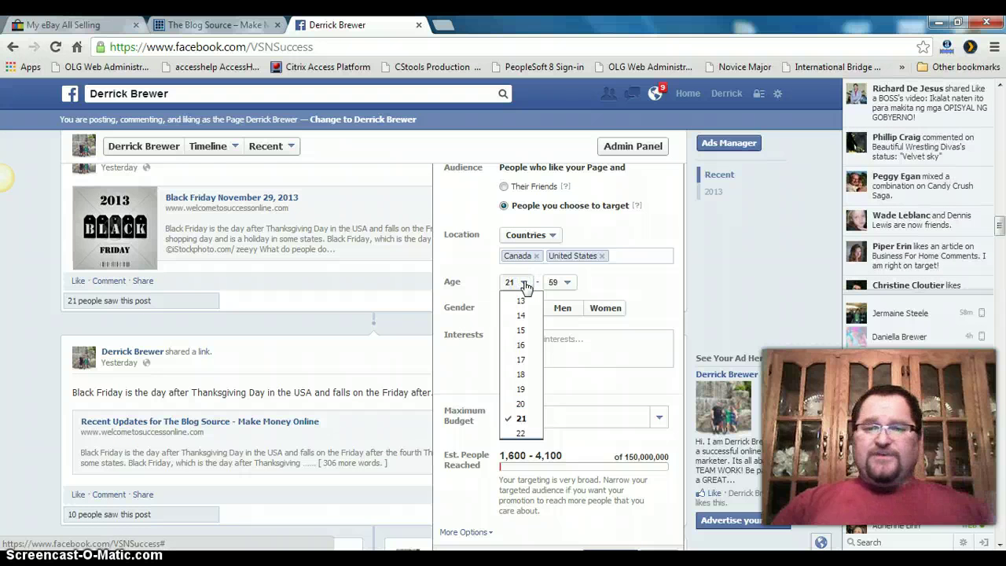
left_click(524, 284)
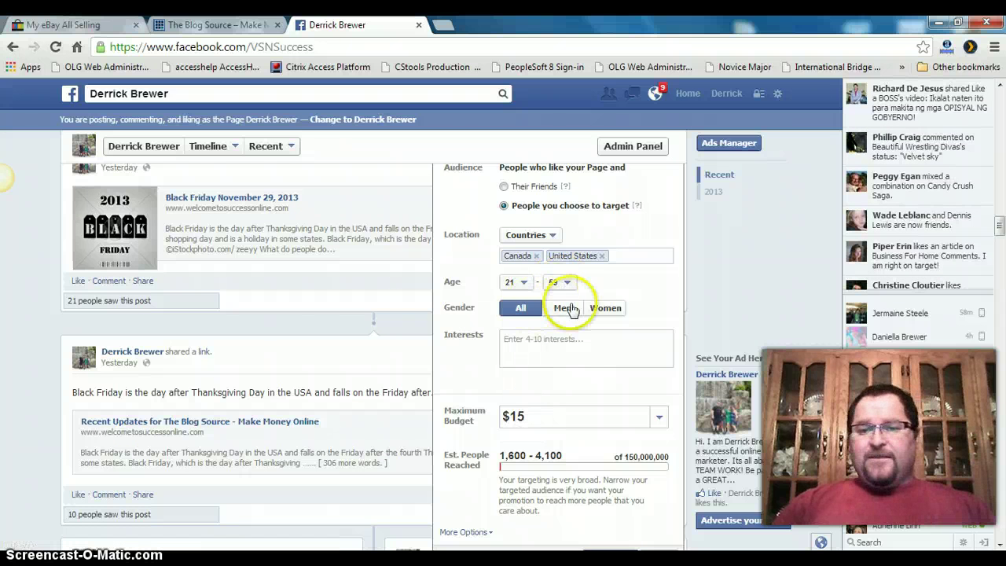
Begin adding interests, then reveal the 1-day duration and payment settings.
left_click(571, 343)
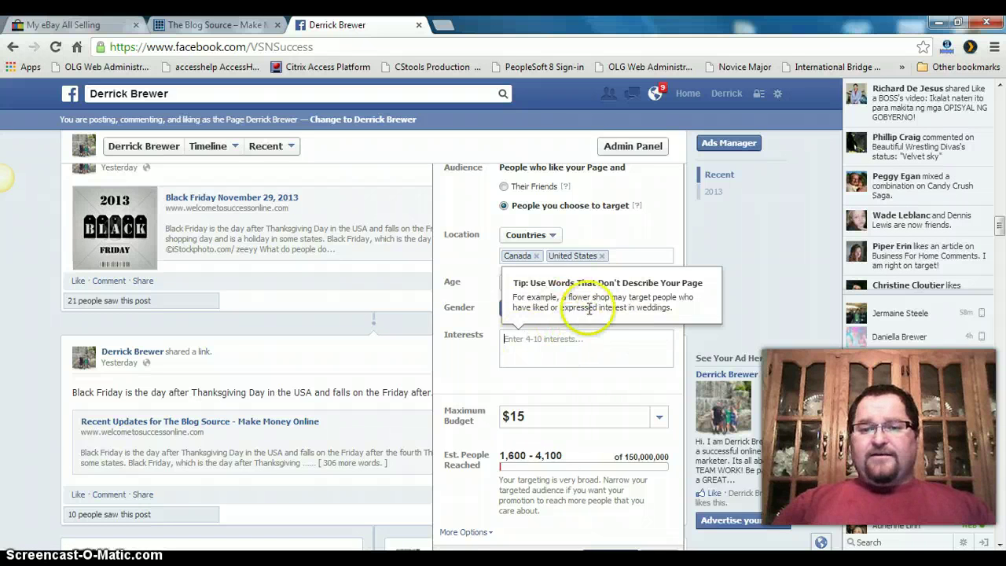
scroll(568, 395, "down", 2)
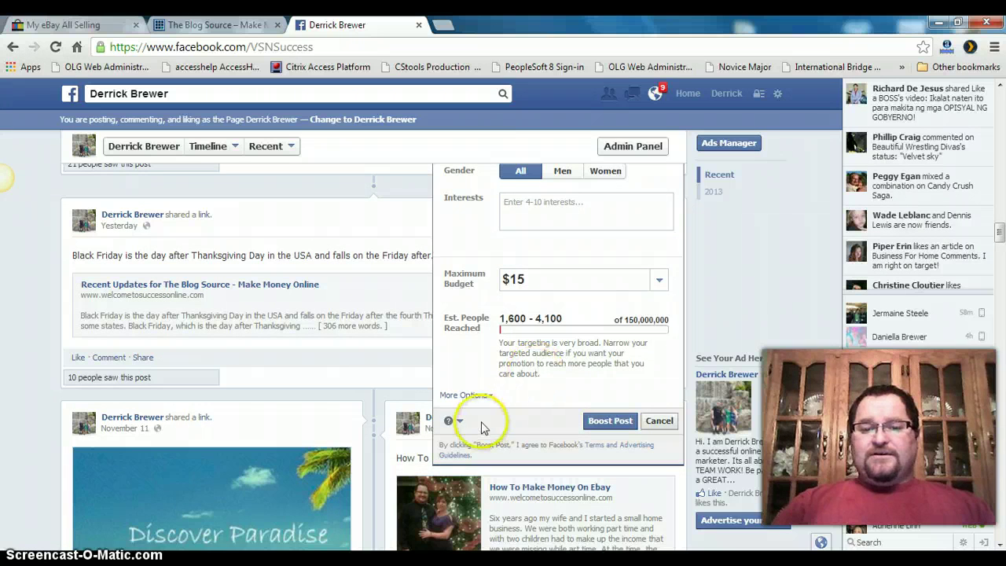
left_click(465, 395)
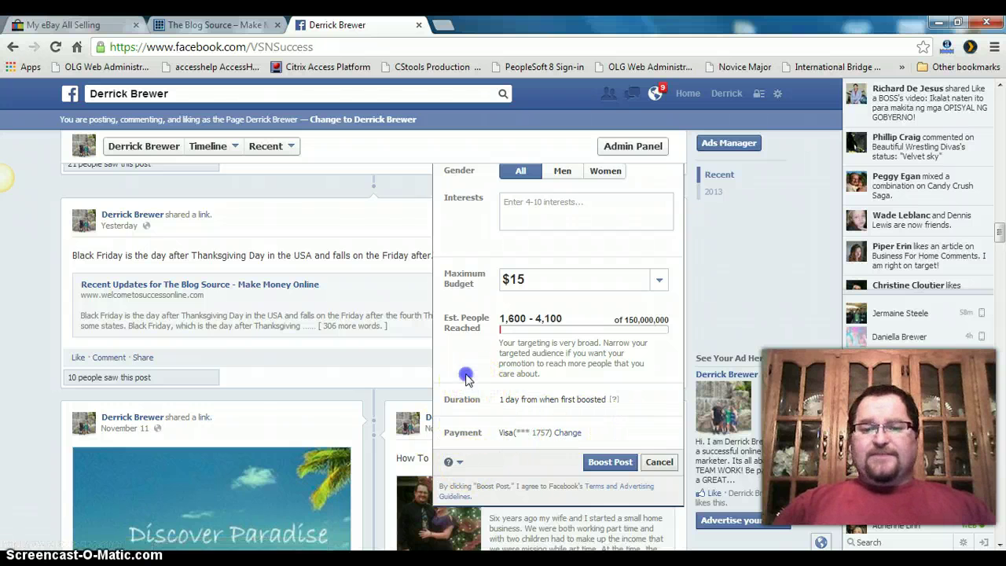
Scroll the timeline back up to the boosted video post showing 13,824 reached and $7.01 left.
scroll(464, 379, "up", 2)
scroll(465, 379, "up", 2)
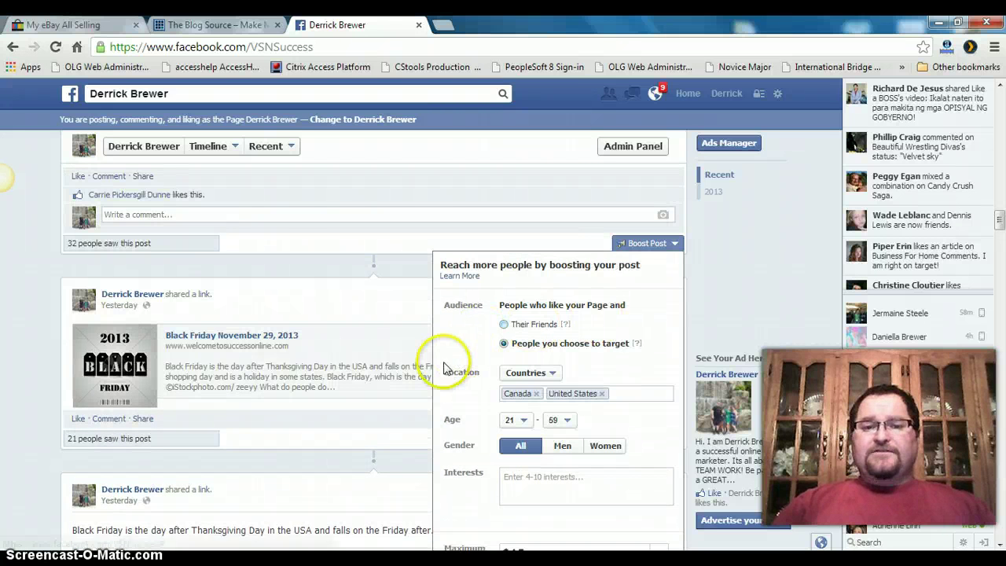
scroll(442, 366, "up", 7)
scroll(444, 367, "up", 1)
scroll(444, 368, "up", 8)
scroll(444, 368, "down", 11)
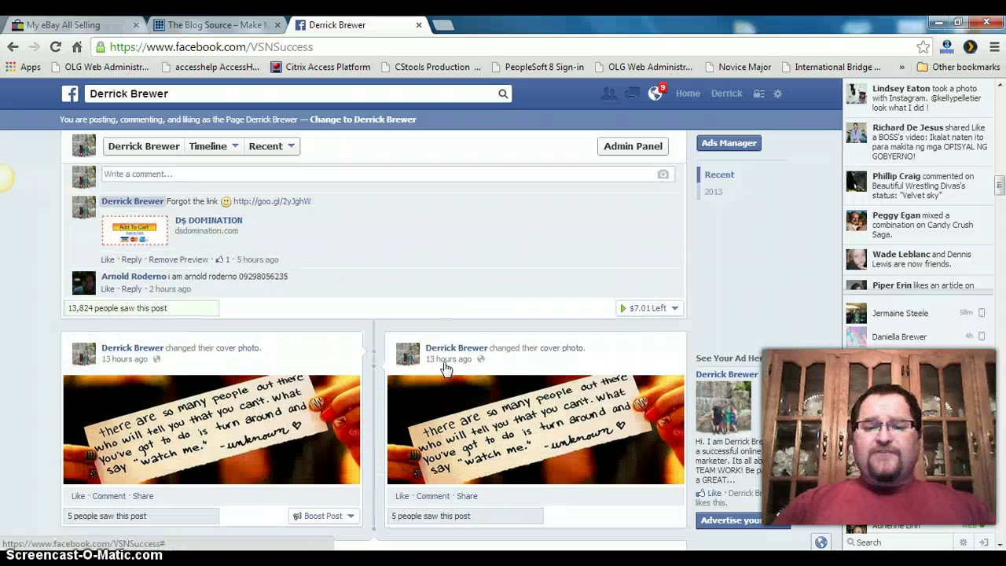
scroll(444, 368, "down", 5)
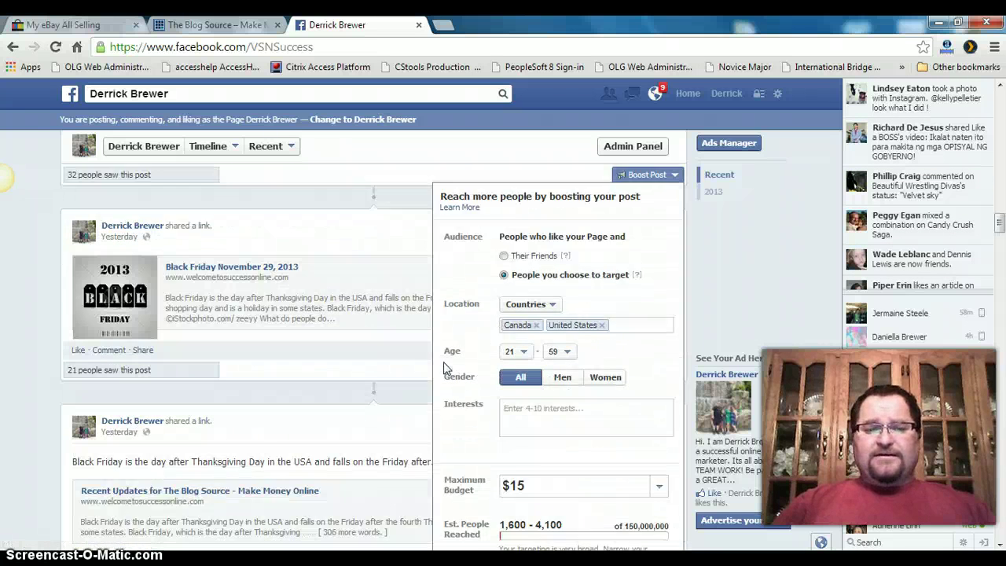
scroll(444, 368, "up", 2)
scroll(444, 368, "up", 9)
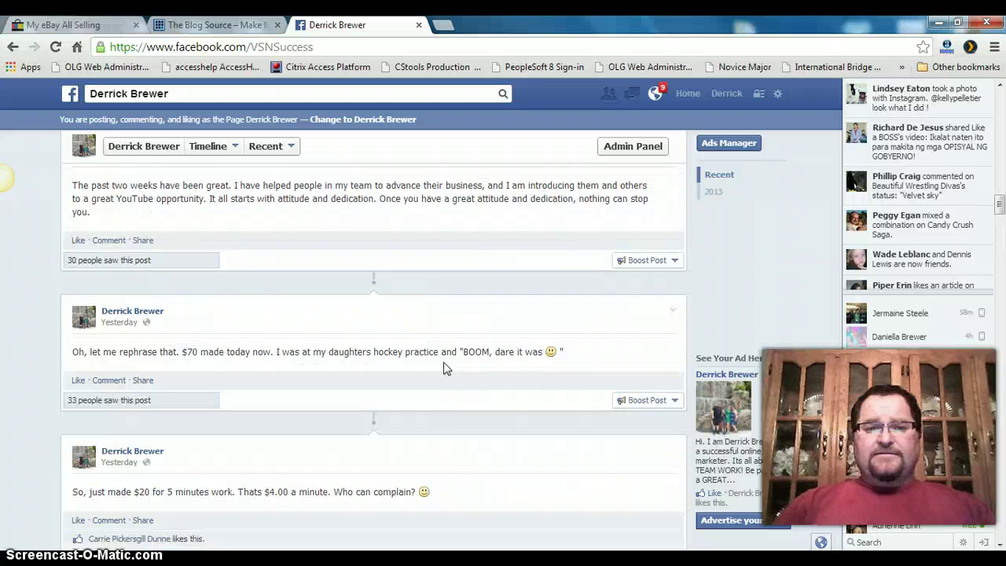
scroll(445, 368, "up", 4)
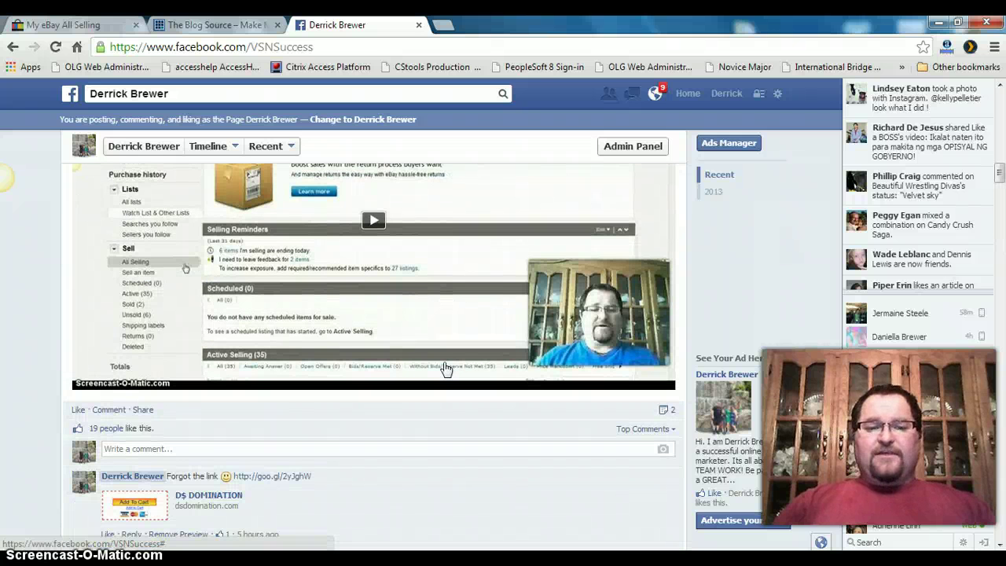
scroll(444, 367, "down", 1)
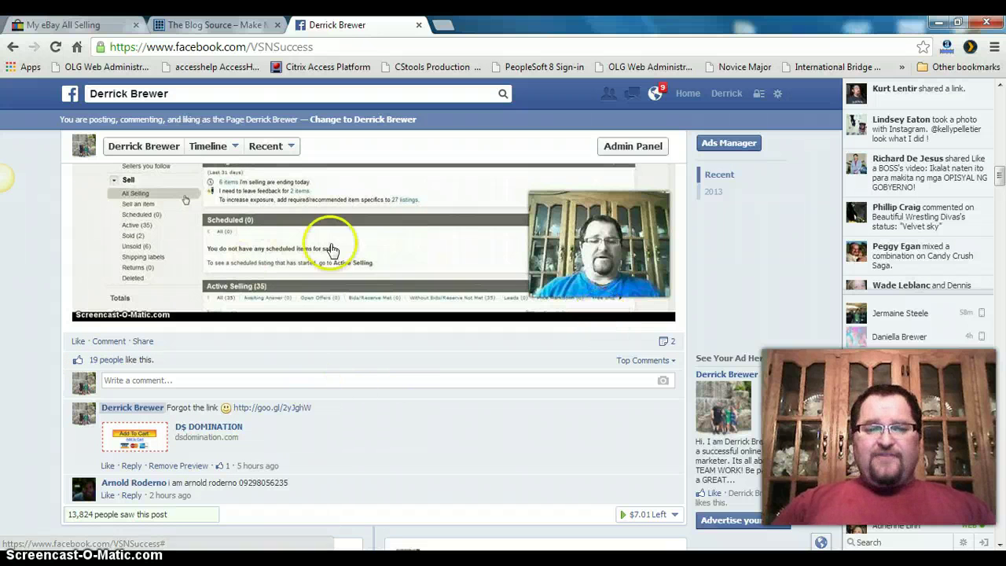
scroll(428, 303, "up", 1)
scroll(428, 302, "up", 1)
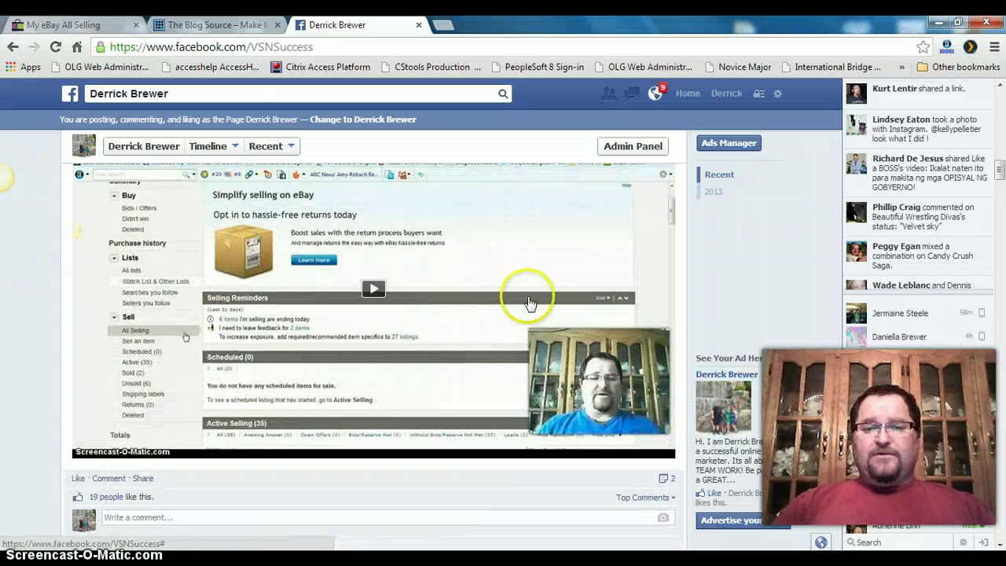
scroll(387, 336, "down", 4)
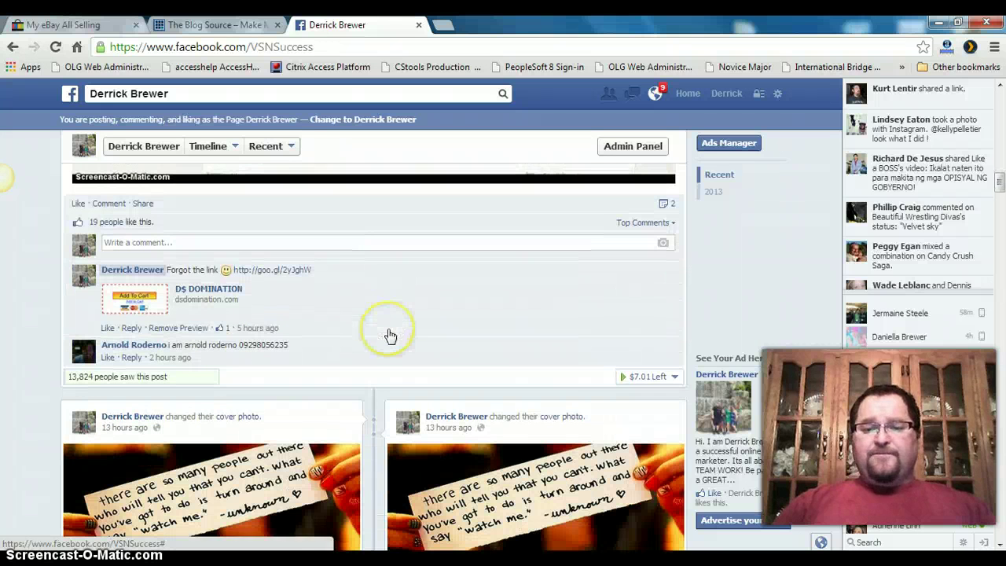
Open the video post's stats: 13,765 paid reach, 205 engagements and $8.07 spent.
left_click(652, 378)
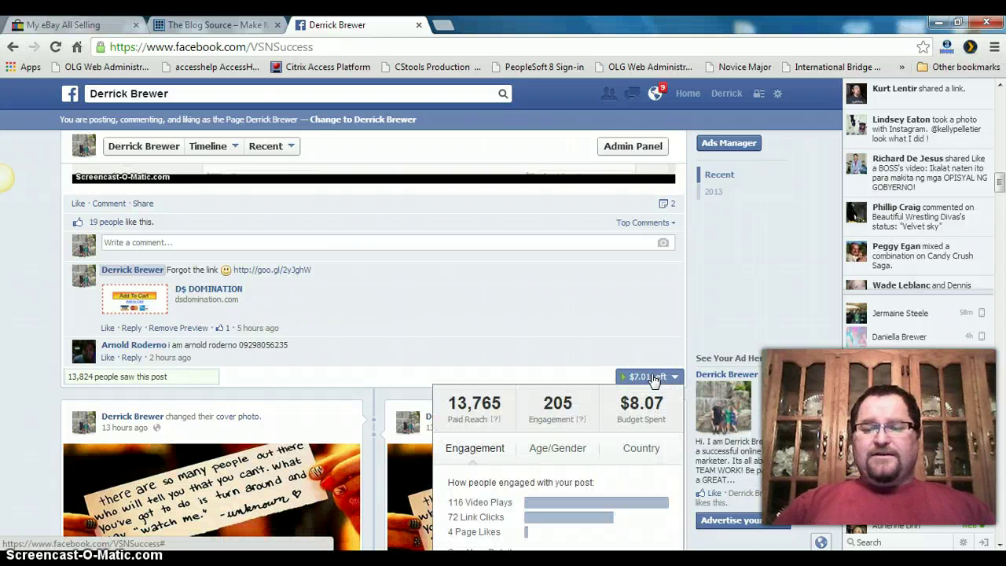
scroll(652, 379, "down", 4)
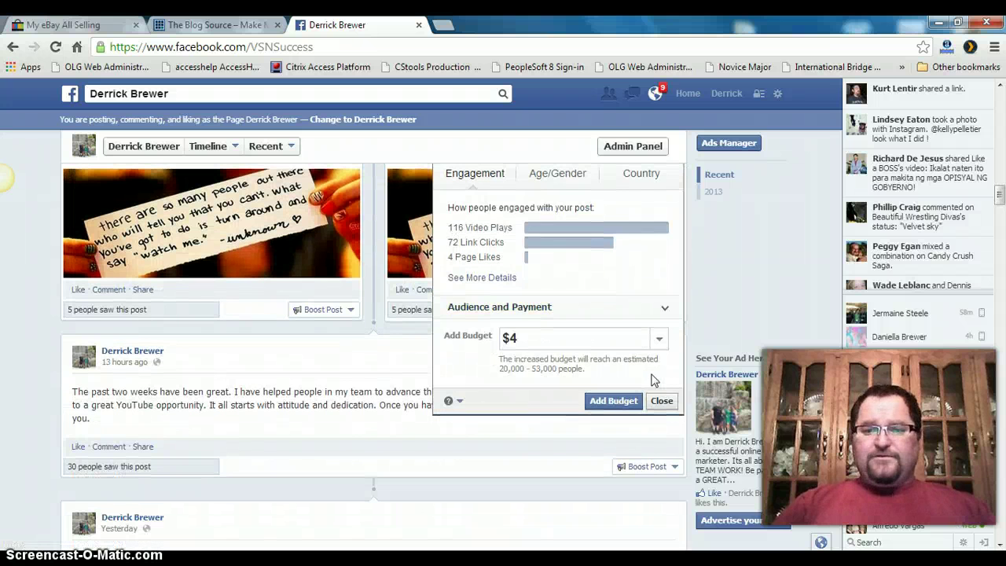
scroll(650, 379, "up", 1)
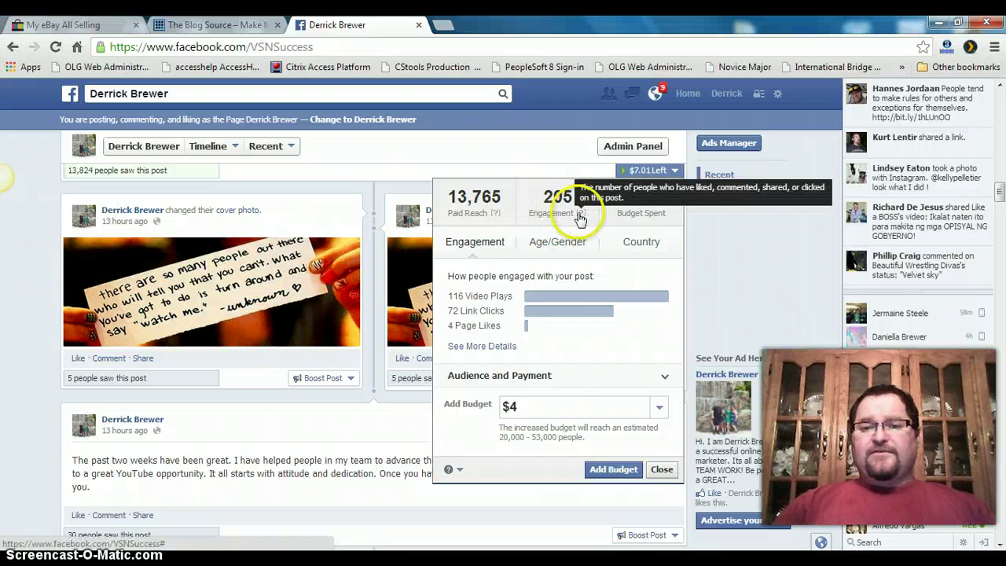
mouse_move(582, 219)
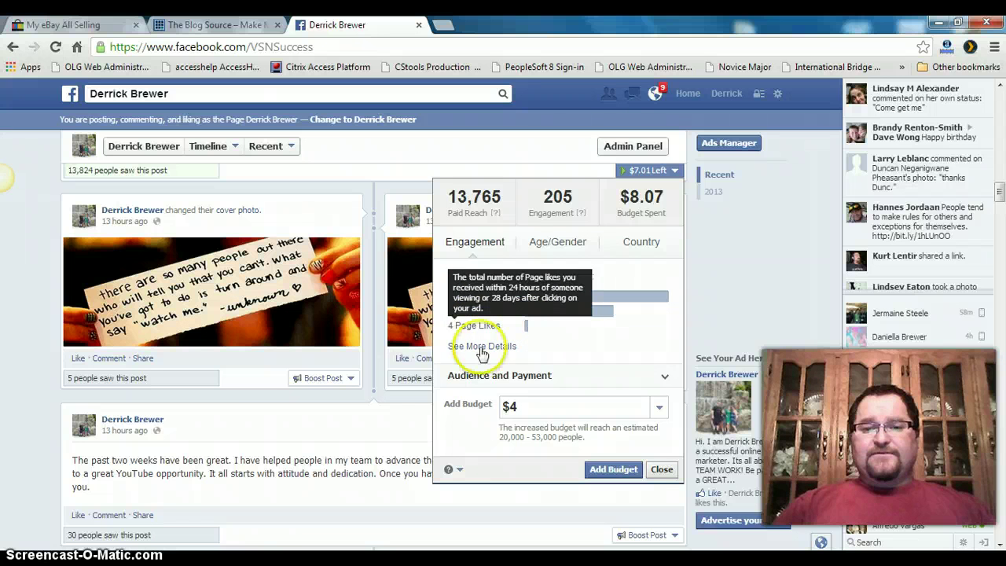
View the post's engagement broken down by Age/Gender and by Country.
left_click(549, 242)
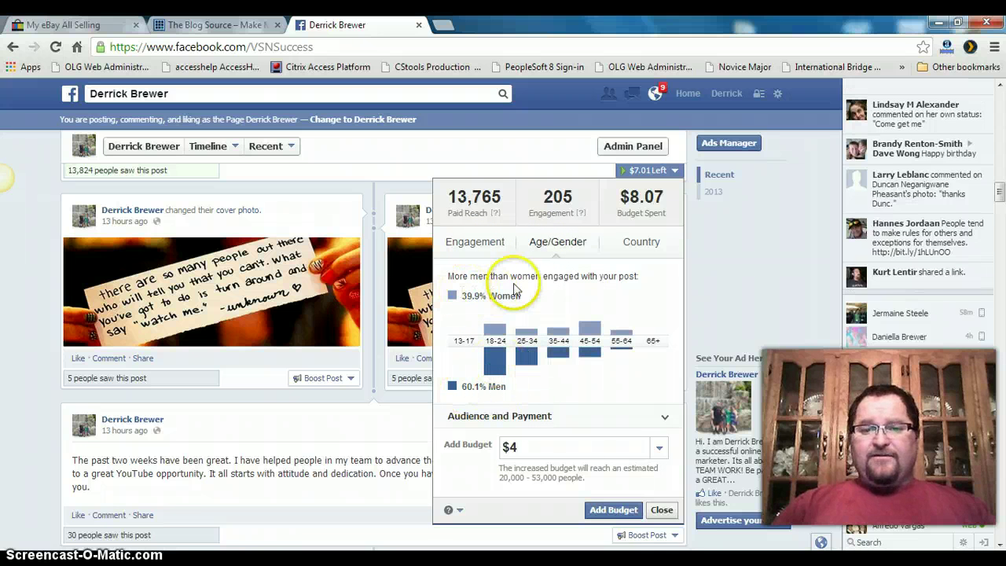
left_click(641, 242)
left_click(641, 243)
left_click(647, 246)
left_click(629, 255)
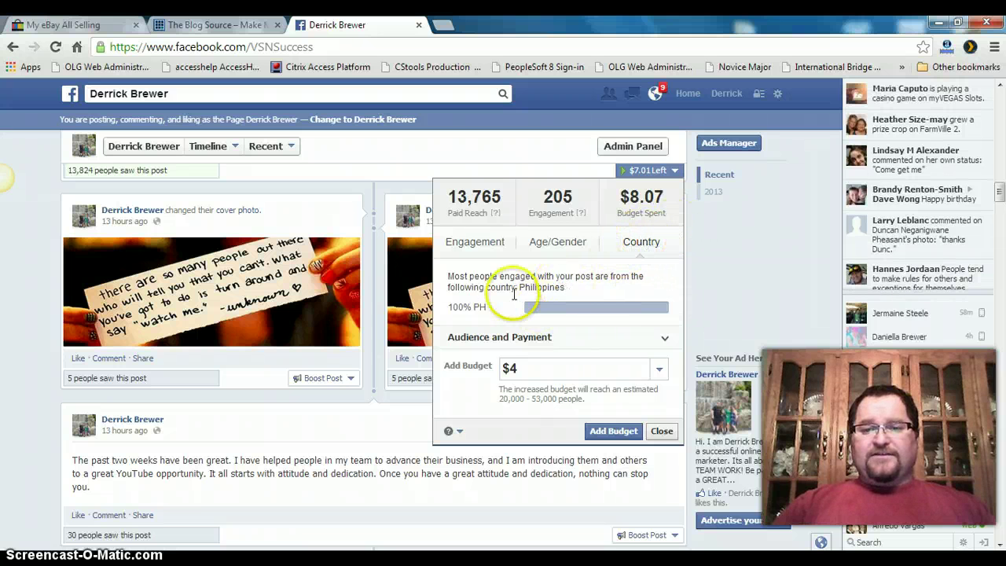
scroll(503, 326, "down", 1)
scroll(503, 322, "up", 1)
Return to Engagement and expand the full breakdown: 4 page likes, 16 post likes, 1 comment.
left_click(475, 243)
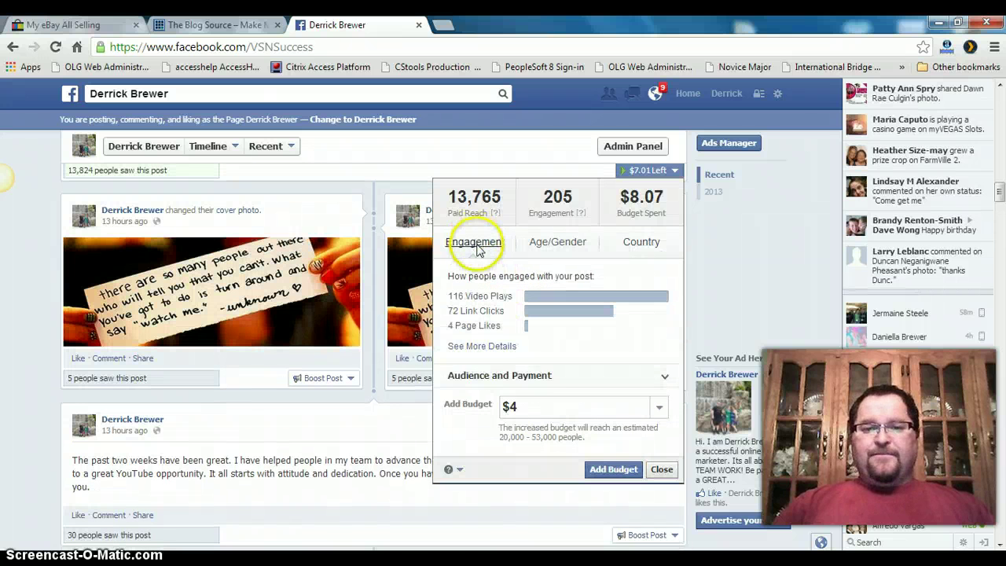
left_click(494, 347)
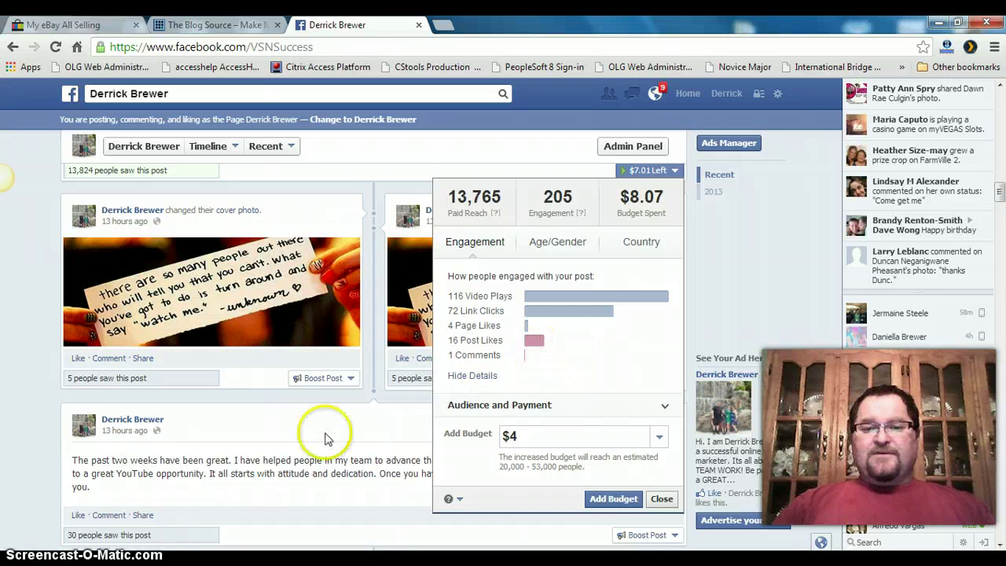
scroll(318, 442, "down", 2)
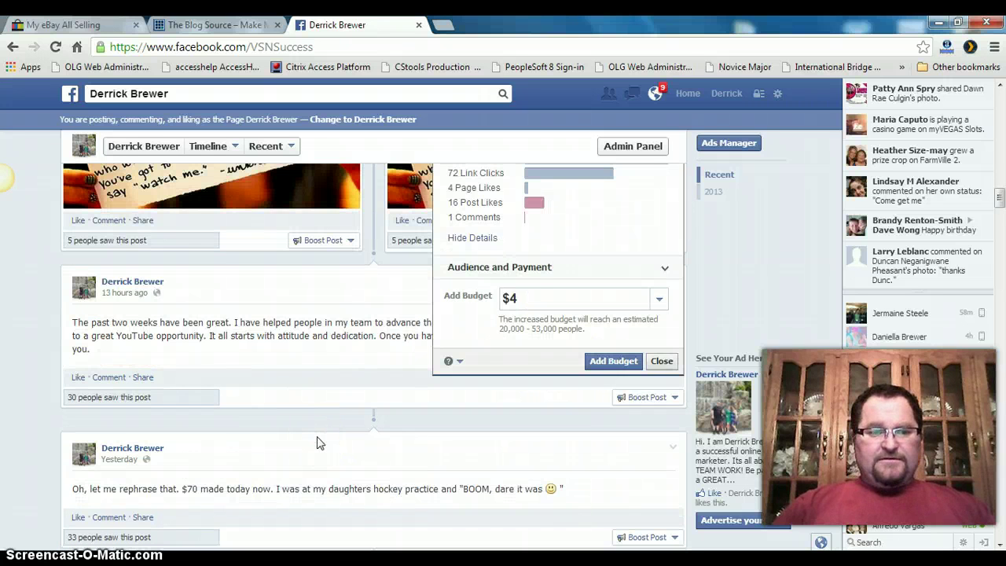
Scroll up to the Admin Panel listing post reach figures and a paused Page ad with $5.91 spent.
scroll(318, 443, "up", 1)
scroll(317, 436, "up", 4)
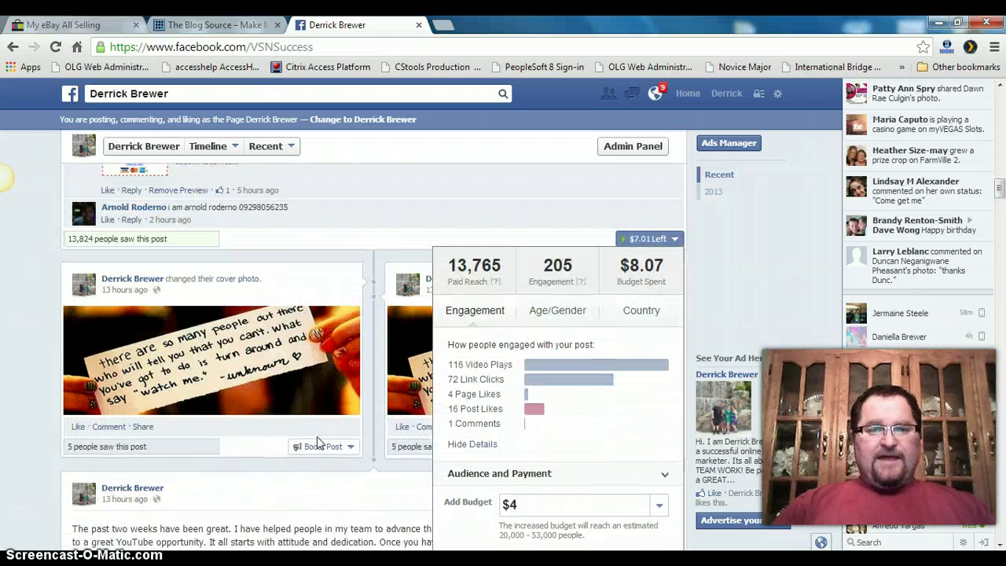
scroll(318, 442, "up", 1)
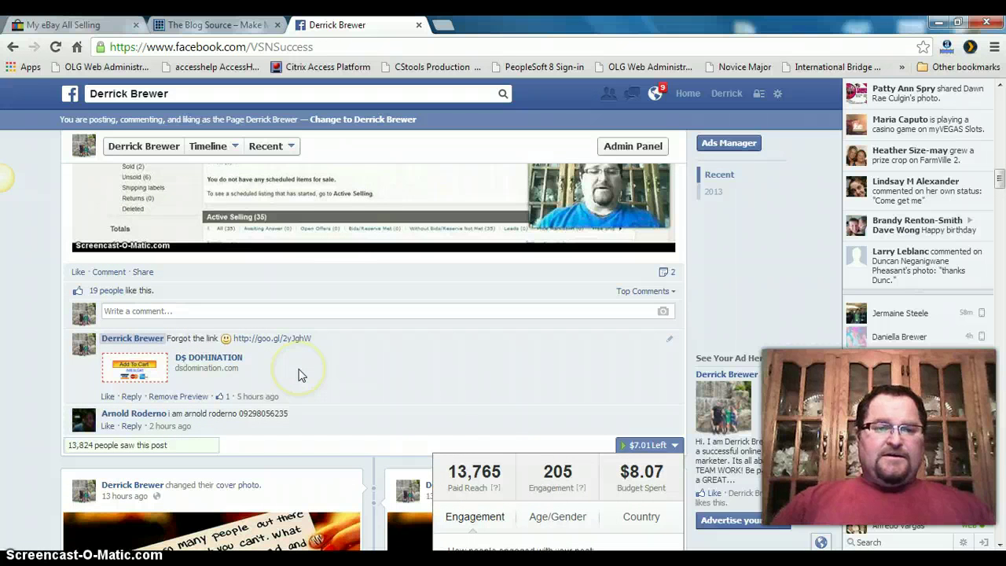
scroll(338, 222, "up", 2)
scroll(339, 222, "down", 3)
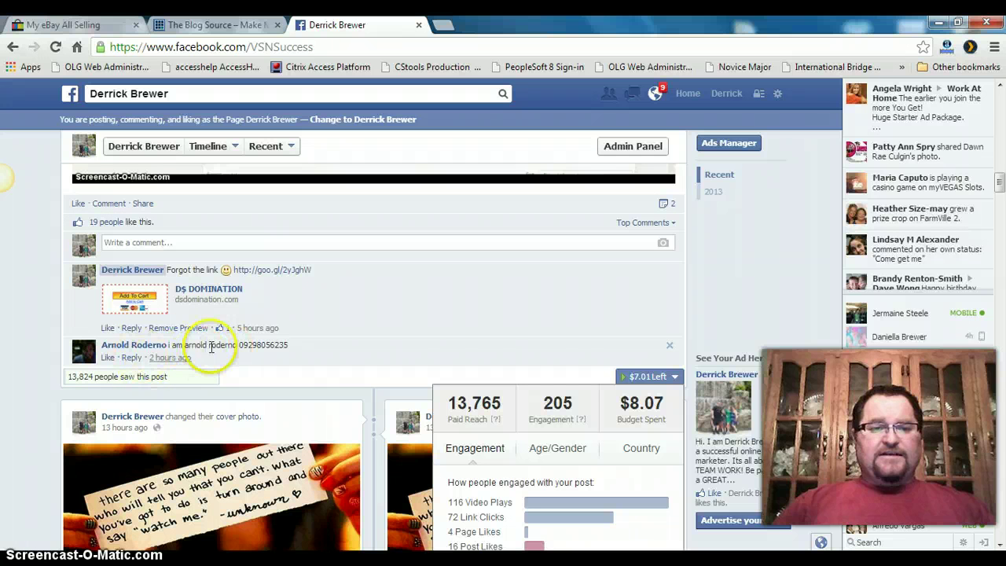
scroll(314, 343, "up", 3)
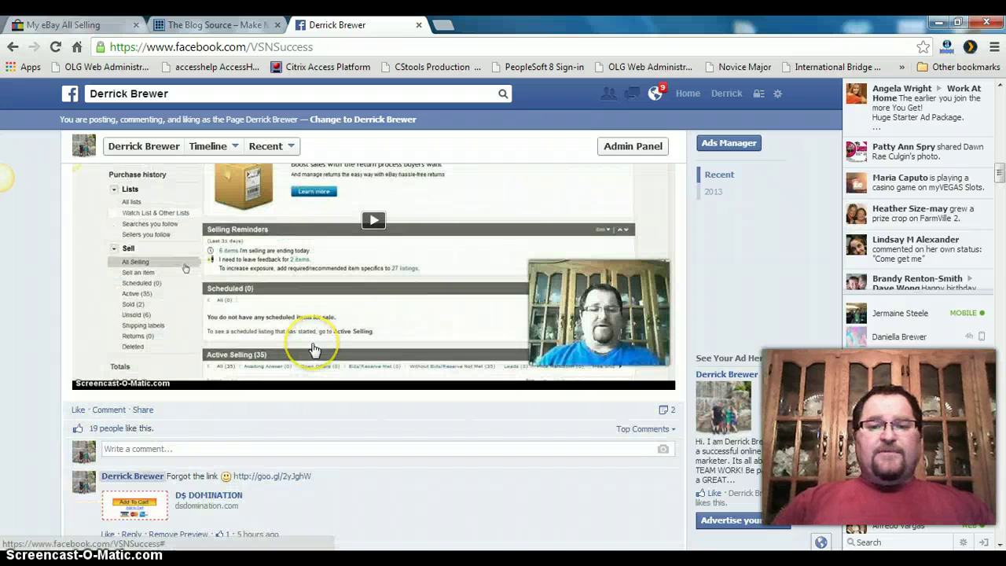
scroll(315, 349, "up", 2)
scroll(315, 349, "up", 15)
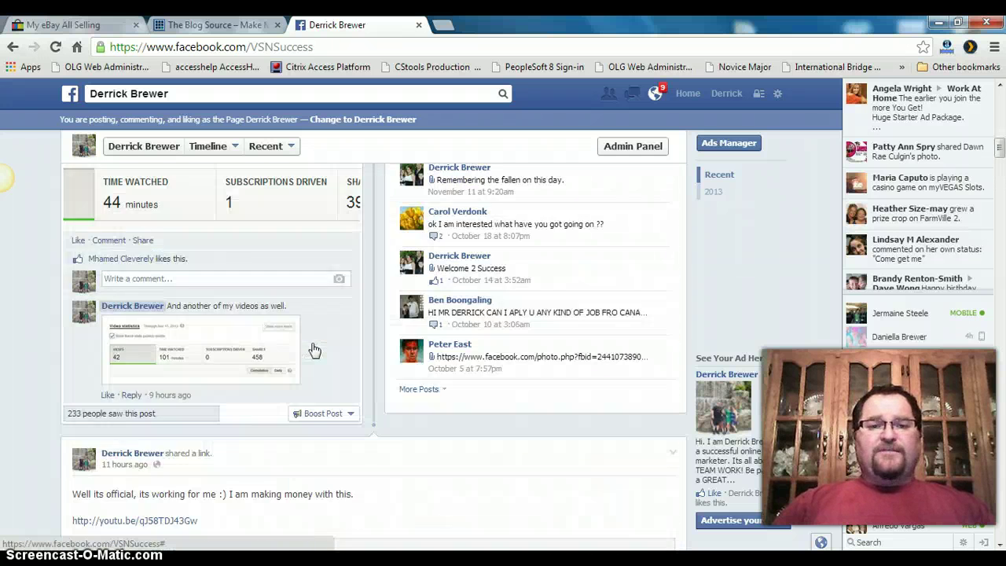
scroll(314, 348, "up", 7)
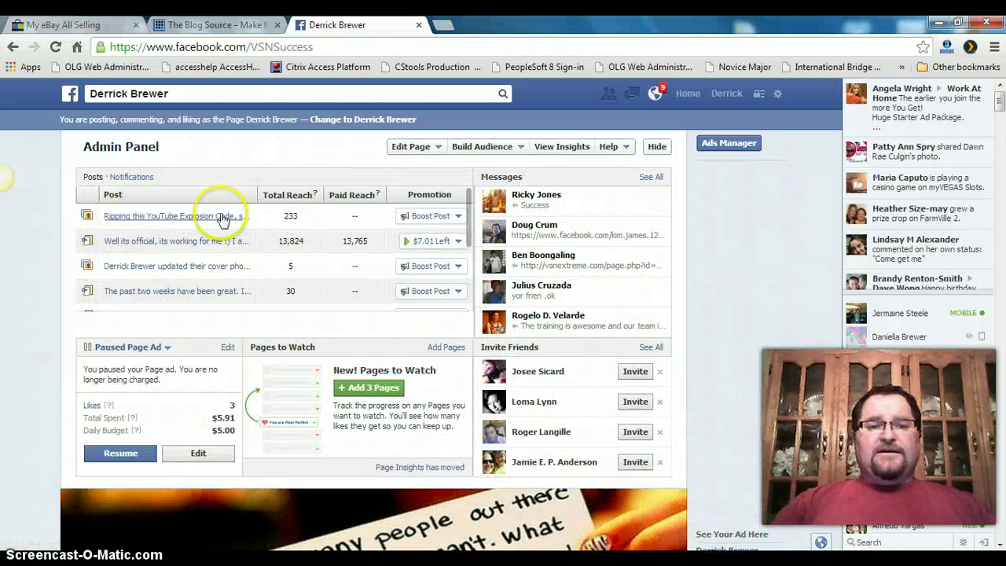
left_click(433, 216)
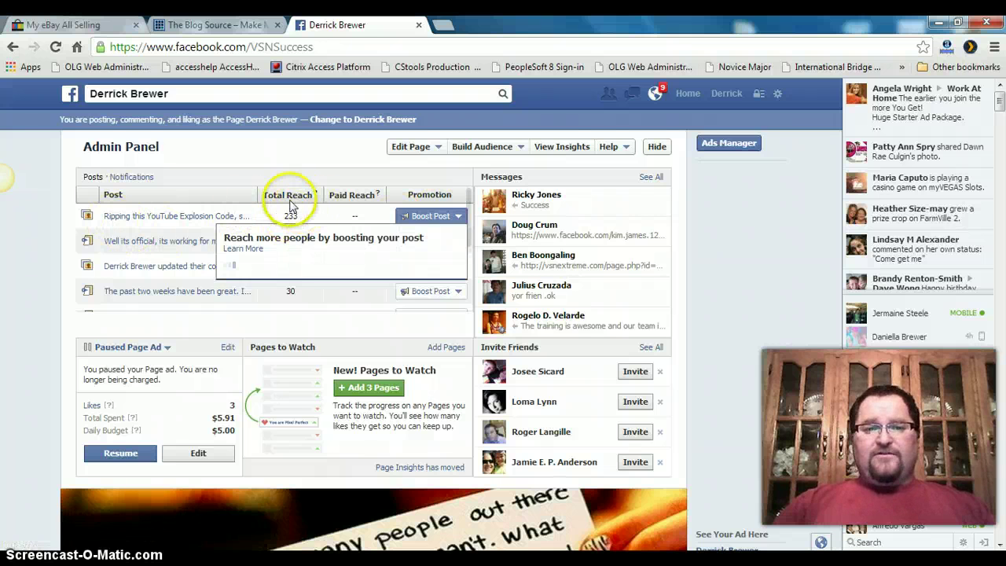
left_click(20, 267)
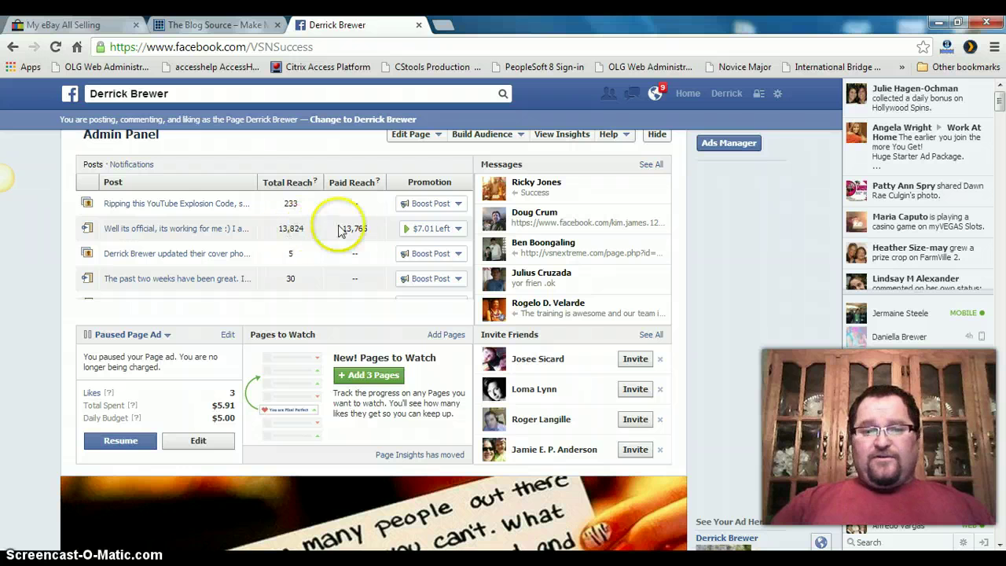
left_click(424, 229)
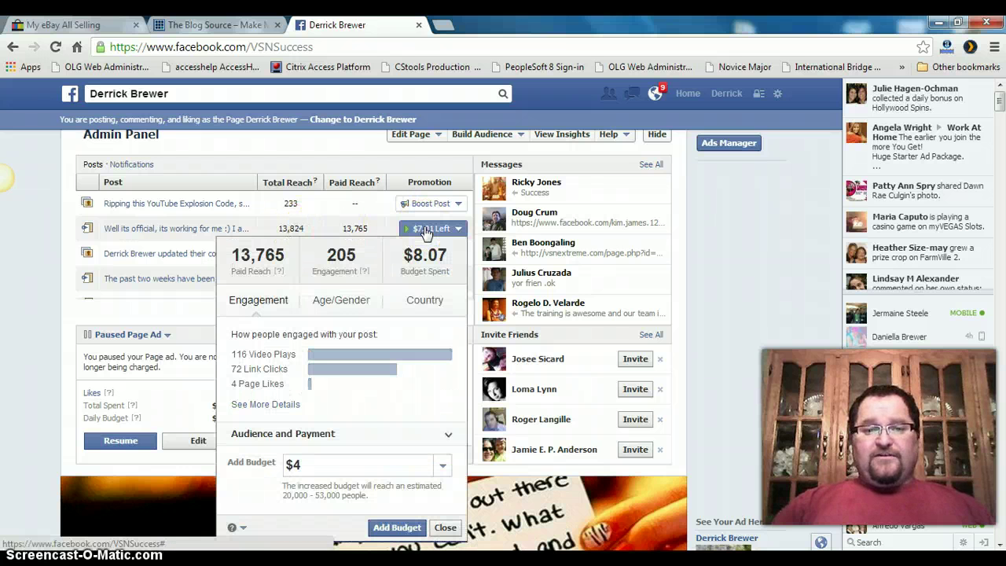
left_click(37, 253)
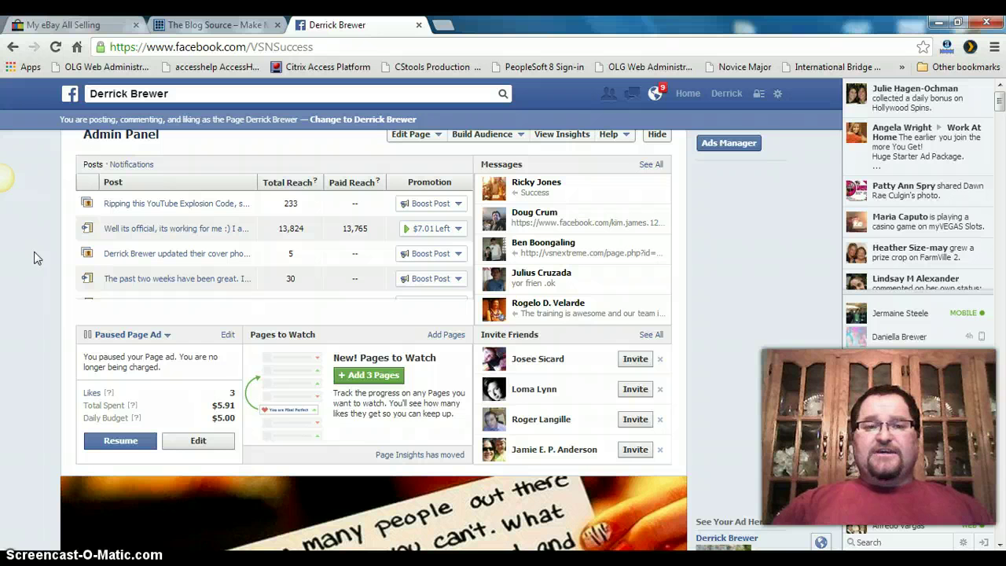
scroll(34, 256, "up", 1)
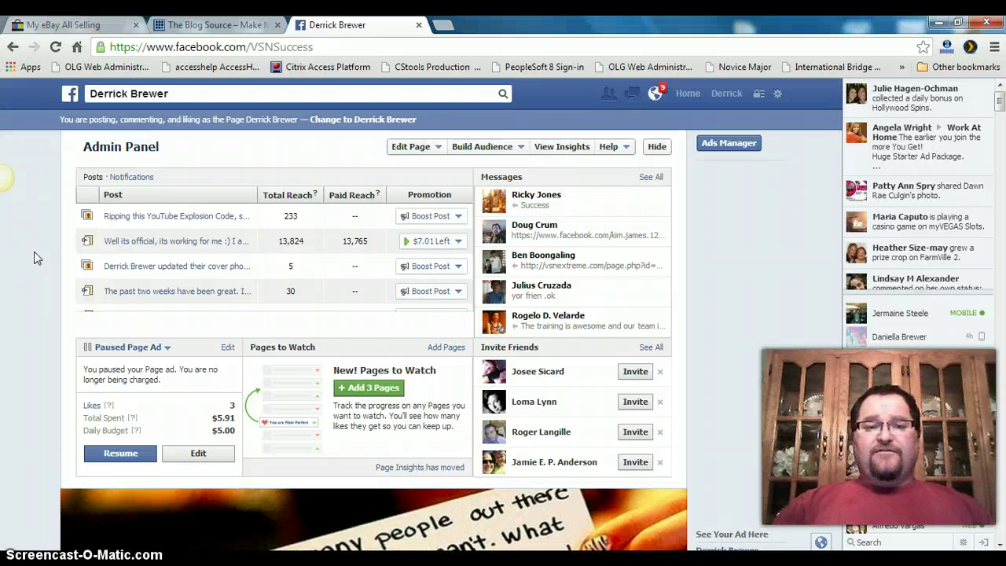
scroll(34, 257, "down", 7)
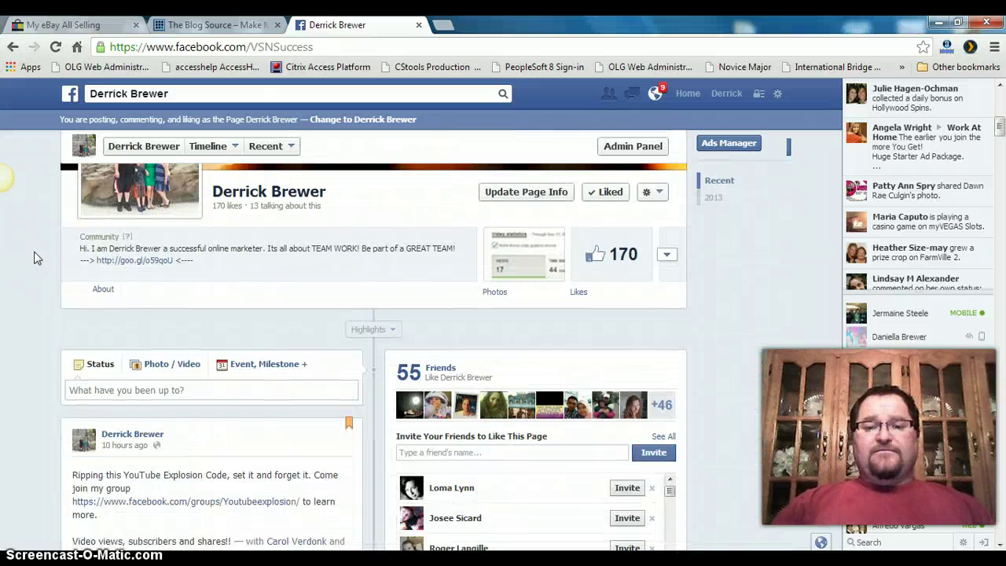
scroll(34, 257, "down", 5)
scroll(34, 257, "down", 6)
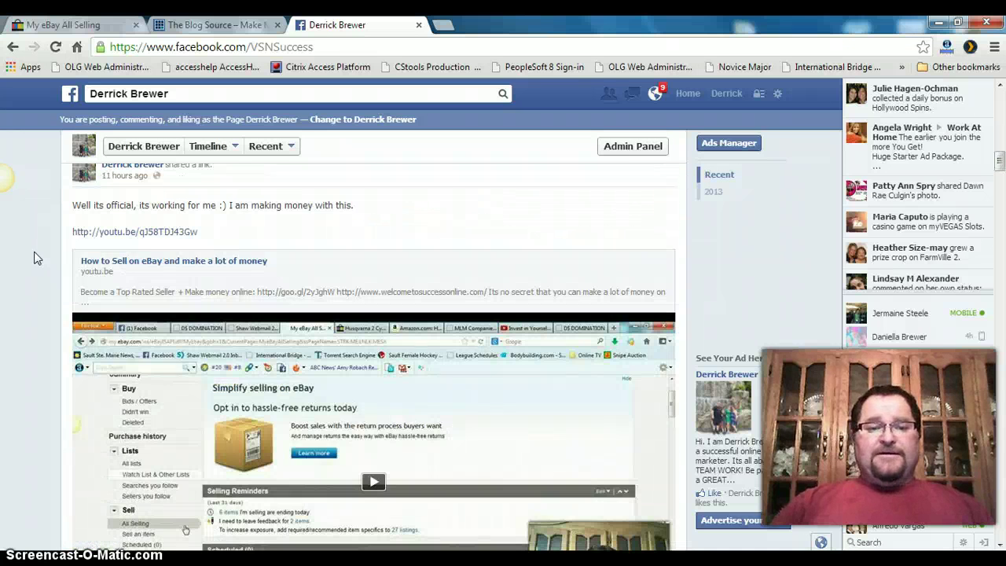
scroll(81, 259, "down", 5)
scroll(83, 262, "down", 1)
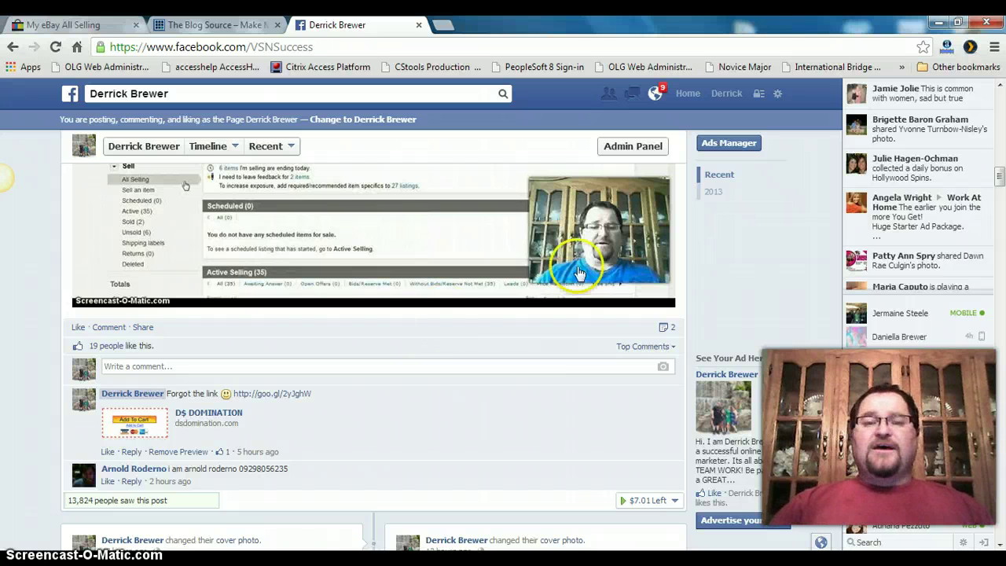
left_click(541, 263)
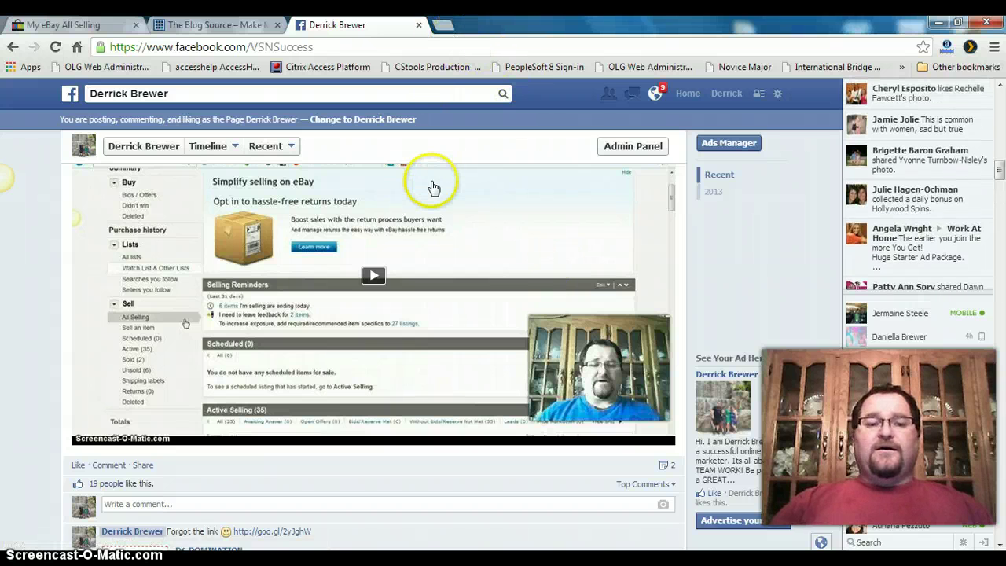
scroll(433, 193, "down", 2)
scroll(353, 290, "up", 2)
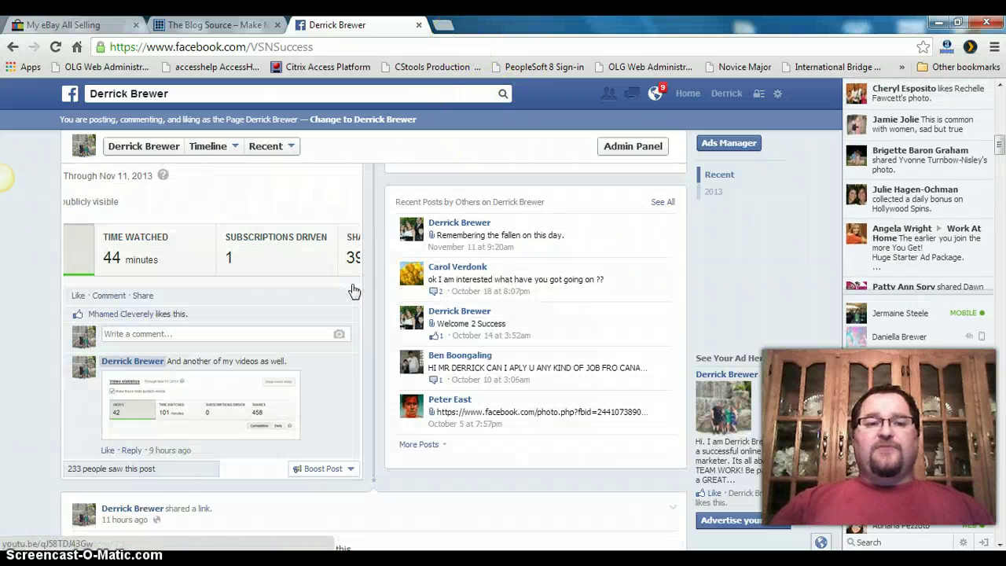
scroll(185, 174, "up", 5)
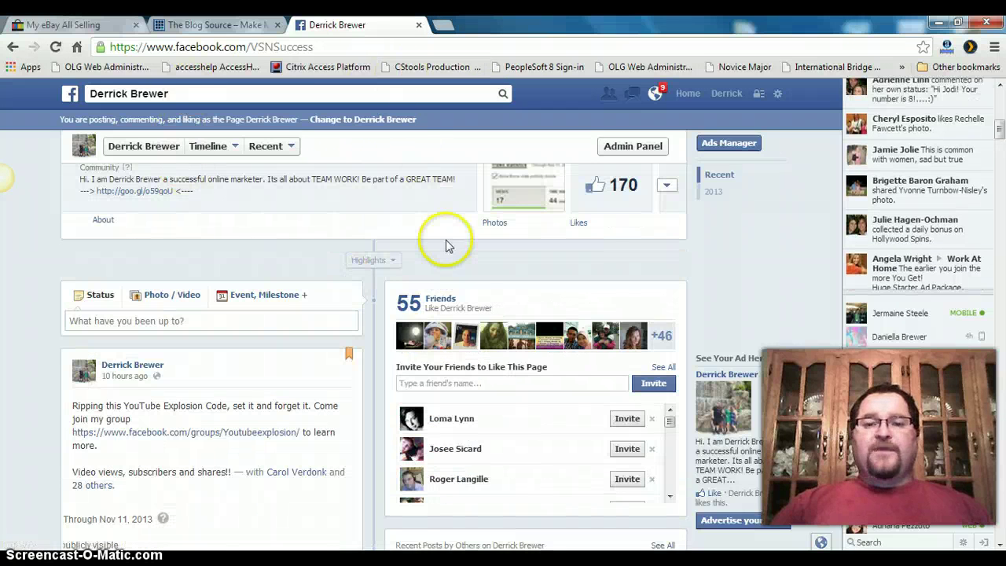
scroll(447, 243, "up", 5)
scroll(447, 246, "up", 2)
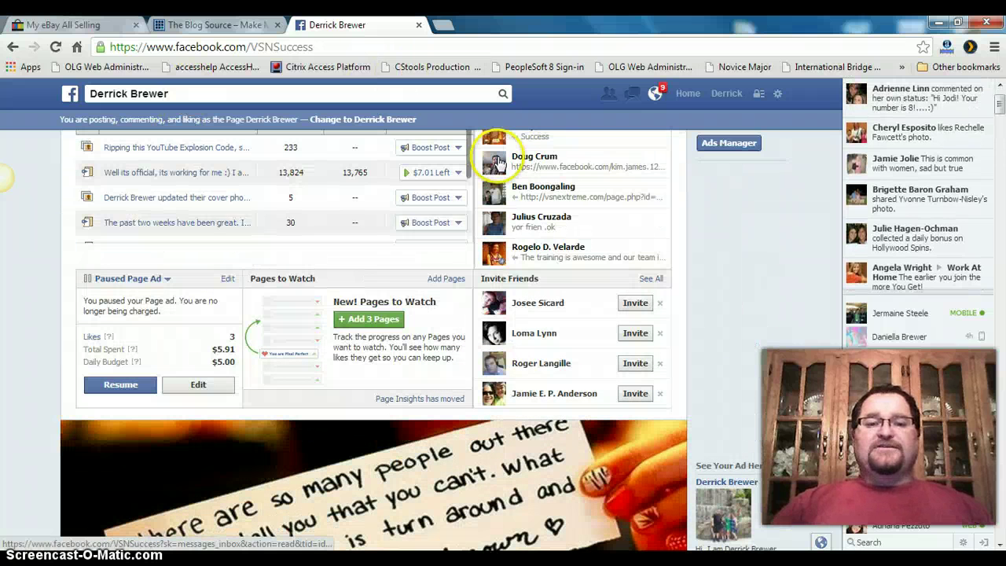
left_click(449, 144)
scroll(141, 266, "up", 1)
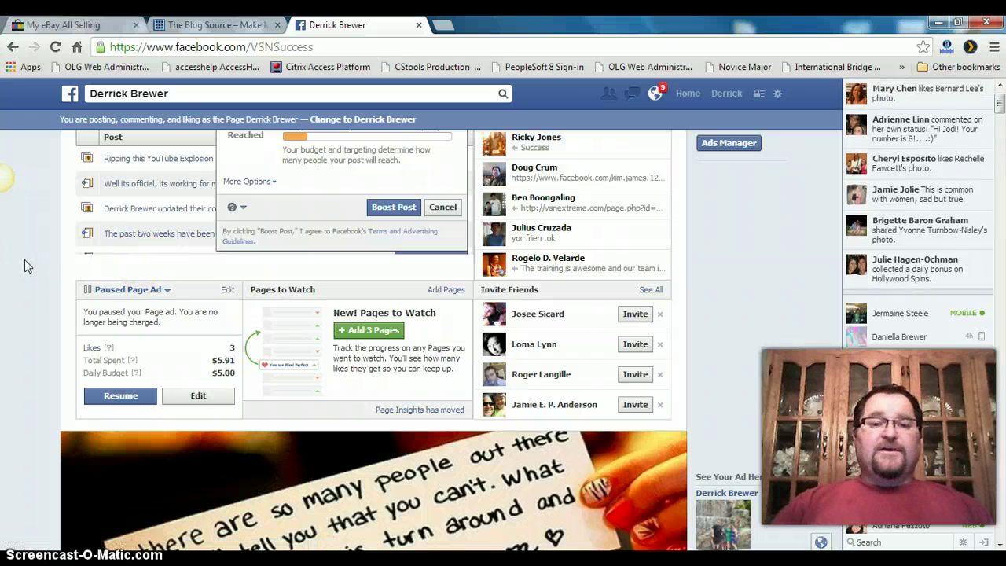
scroll(24, 266, "down", 7)
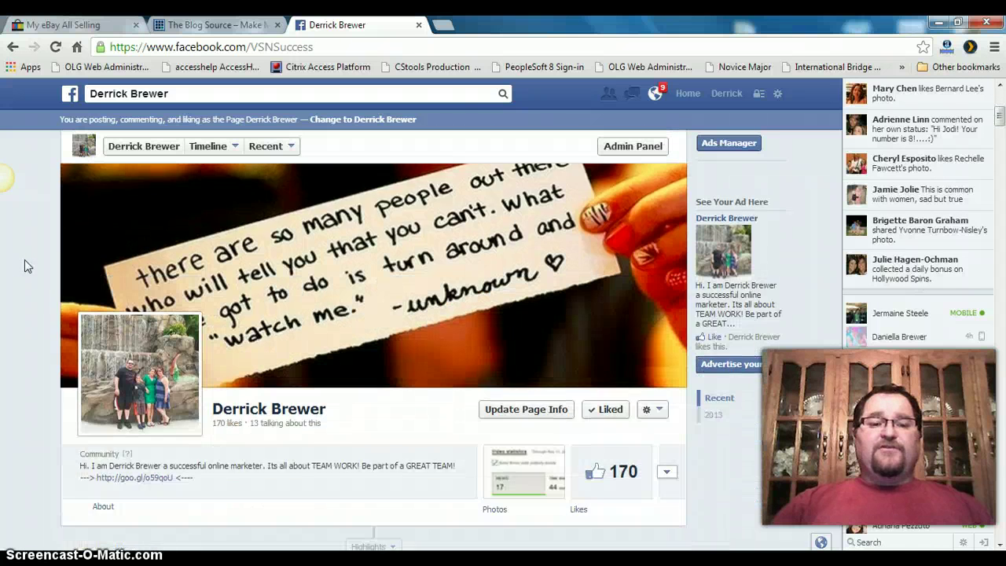
scroll(25, 266, "down", 5)
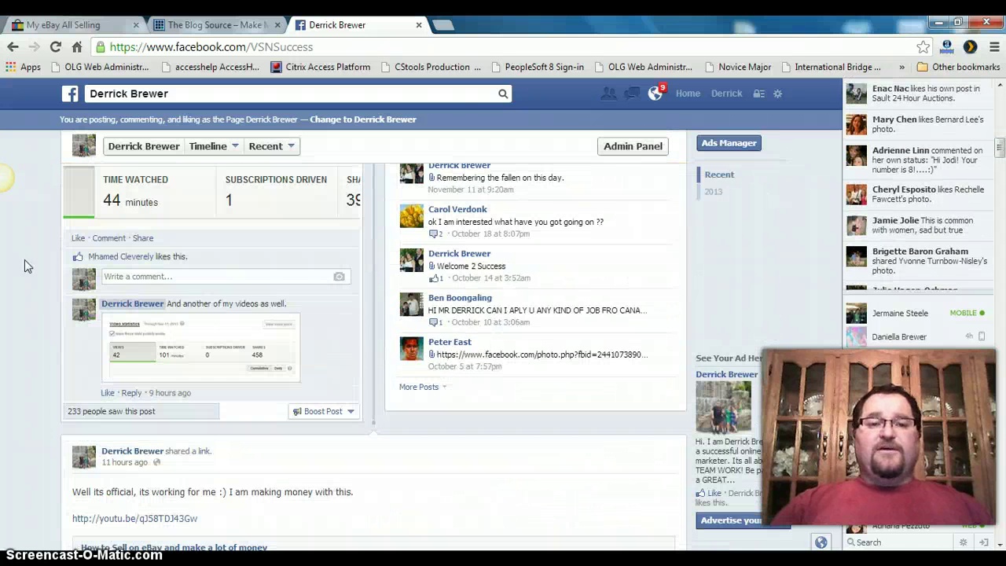
scroll(25, 266, "down", 2)
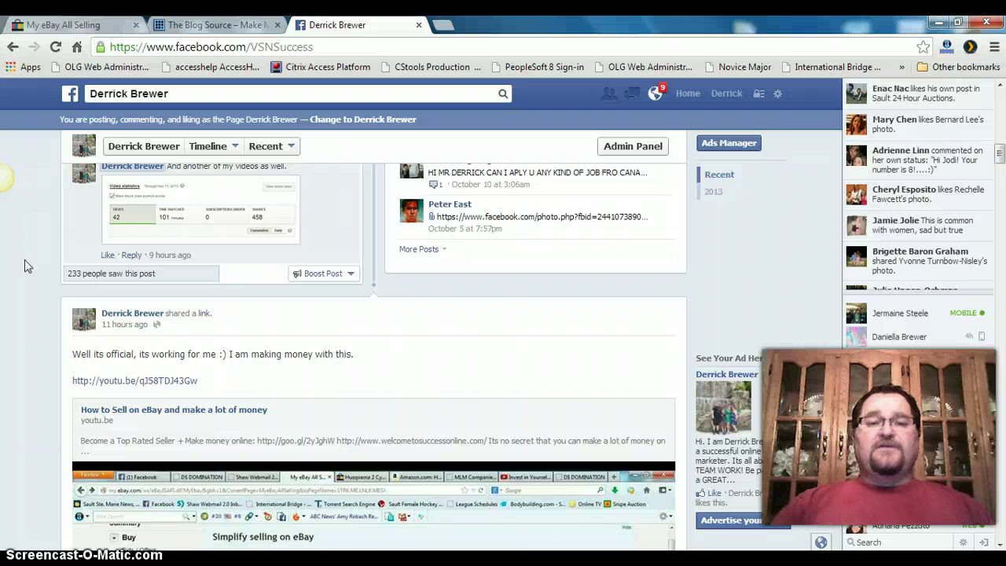
Switch from the business page to your personal profile timeline.
left_click(721, 94)
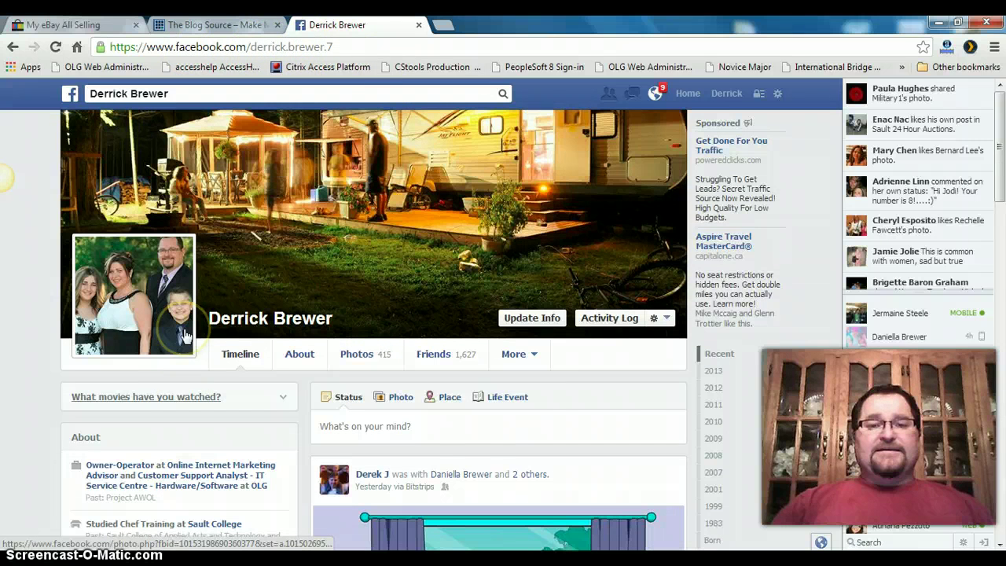
mouse_move(184, 336)
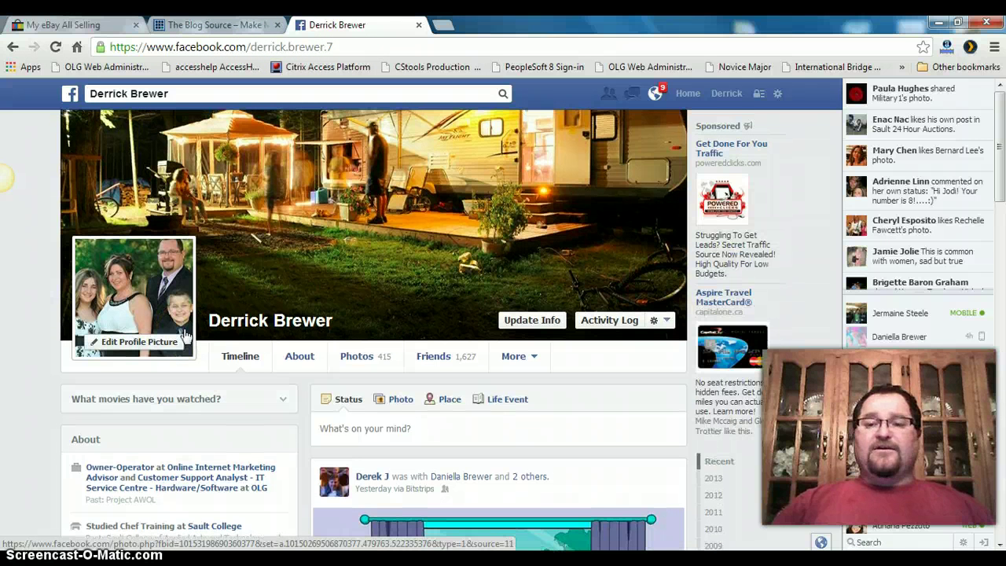